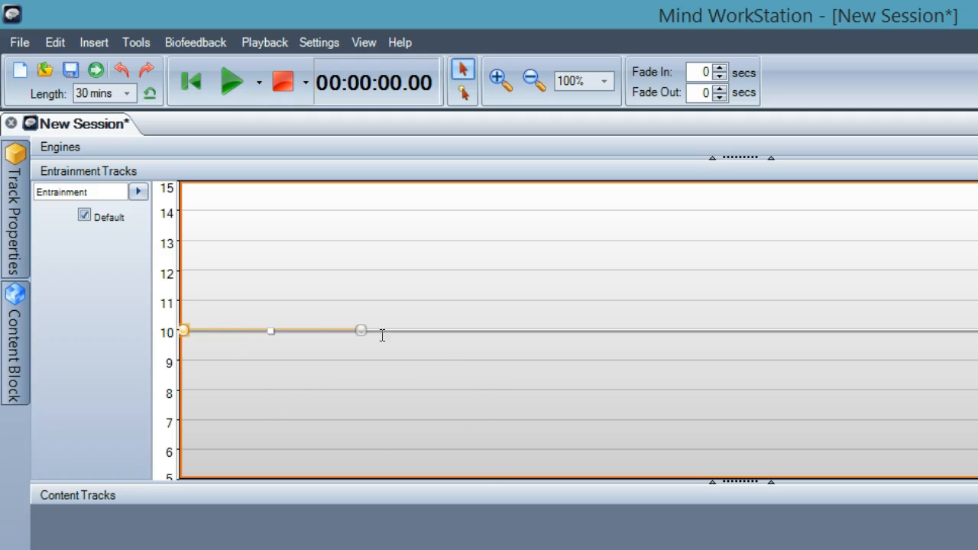
# Step: Move the second entrainment node to 12.25 Hz at 00:00:39
pyautogui.moveTo(358, 339)
pyautogui.click(361, 331)
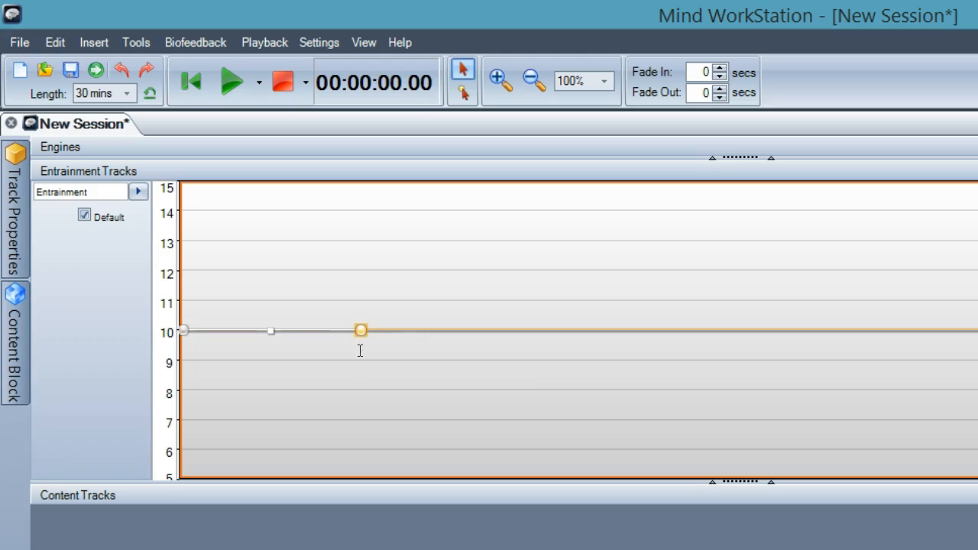
pyautogui.moveTo(358, 330); pyautogui.dragTo(209, 263)
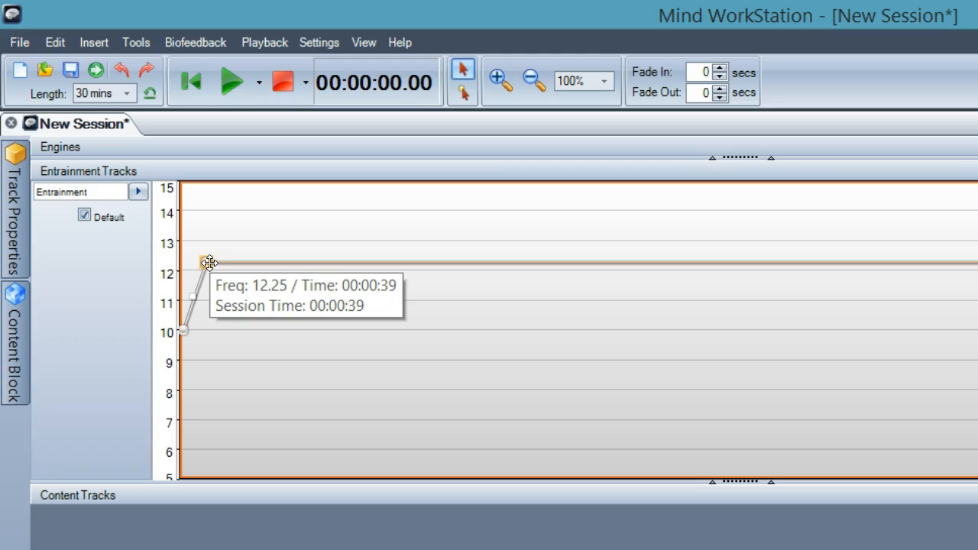
pyautogui.moveTo(209, 263); pyautogui.dragTo(209, 263)
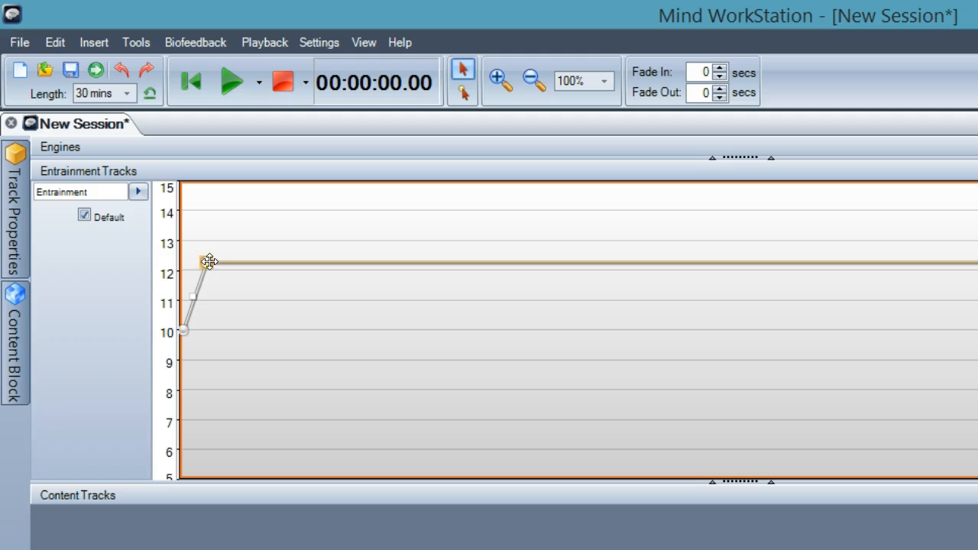
# Step: Return the second node to 10 Hz at about 3.5 minutes and add a third node at 11 Hz farther along the track
pyautogui.click(185, 331)
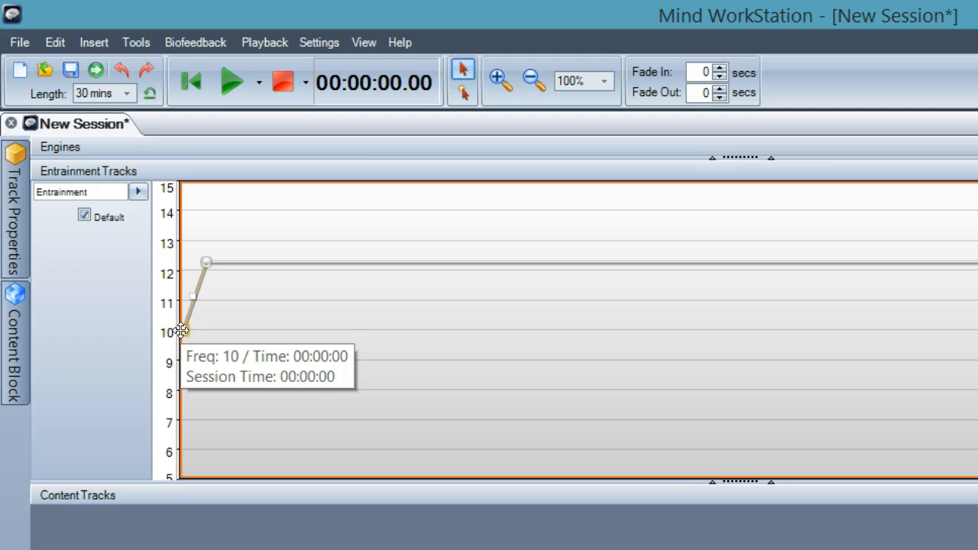
pyautogui.moveTo(204, 265)
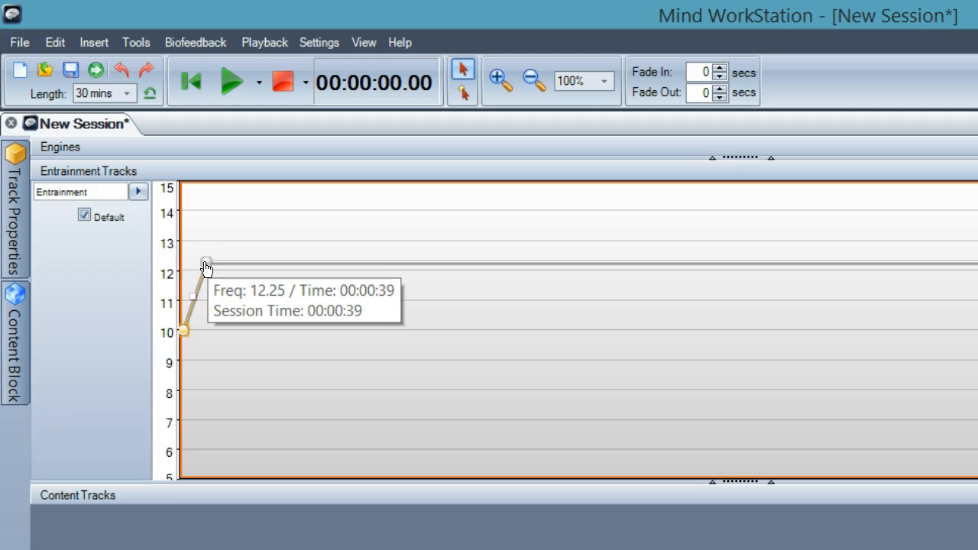
pyautogui.click(205, 265)
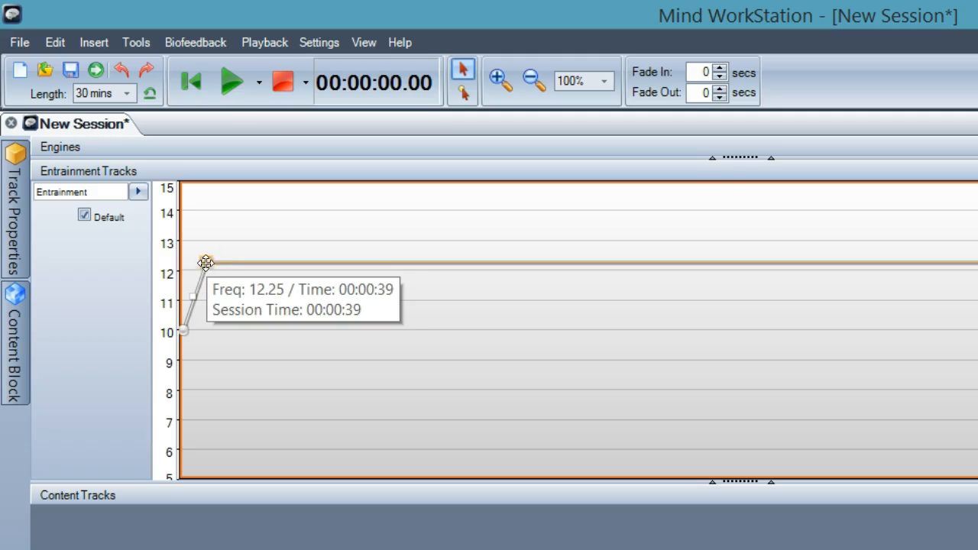
pyautogui.moveTo(205, 265); pyautogui.dragTo(328, 332)
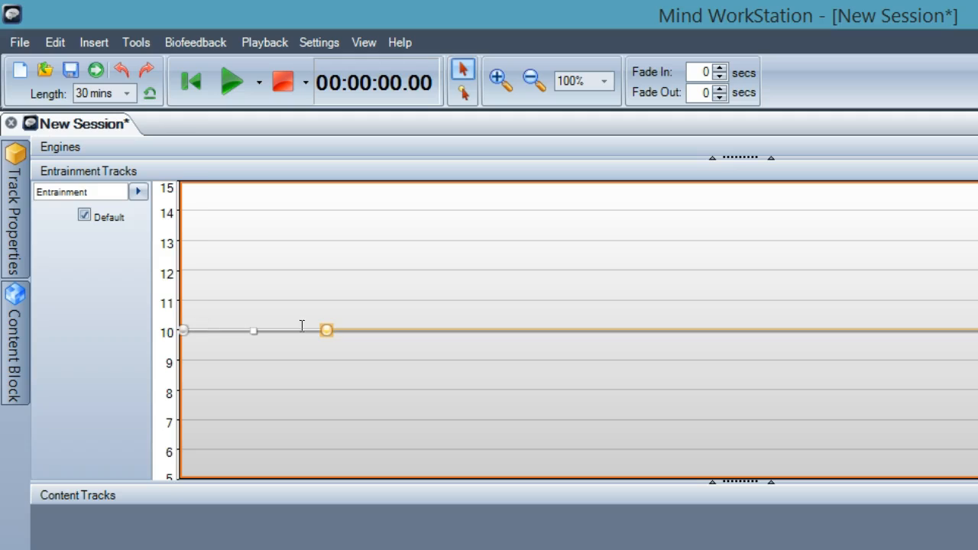
pyautogui.moveTo(328, 330)
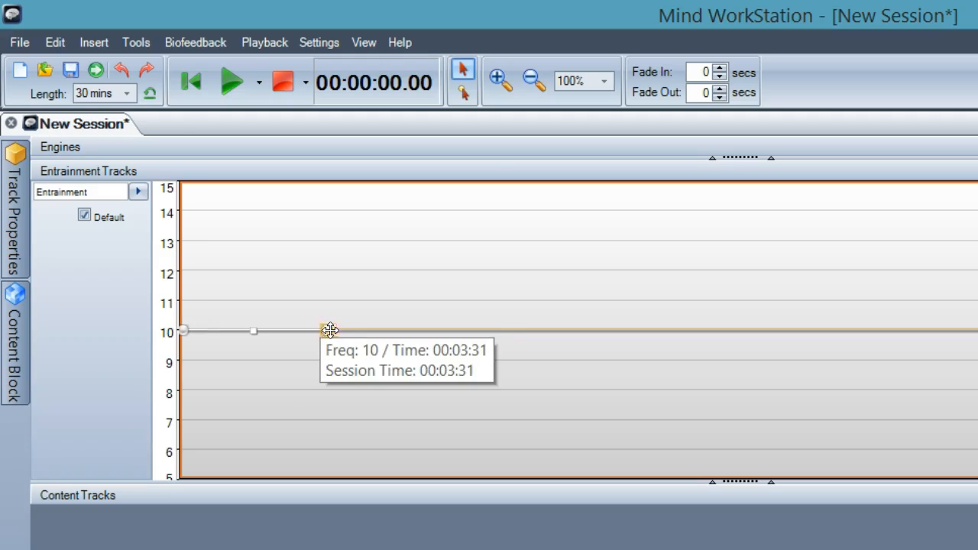
pyautogui.keyDown('ctrl'); pyautogui.click(501, 329); pyautogui.keyUp('ctrl')
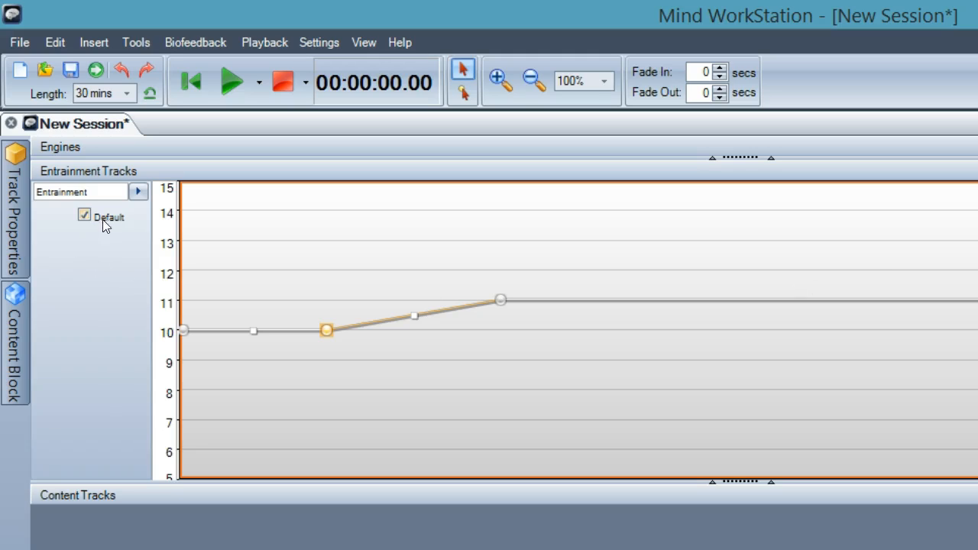
# Step: Check the entrainment track's preferences for overlapping, default node ramping and snap options, leaving them unchanged
pyautogui.click(142, 191)
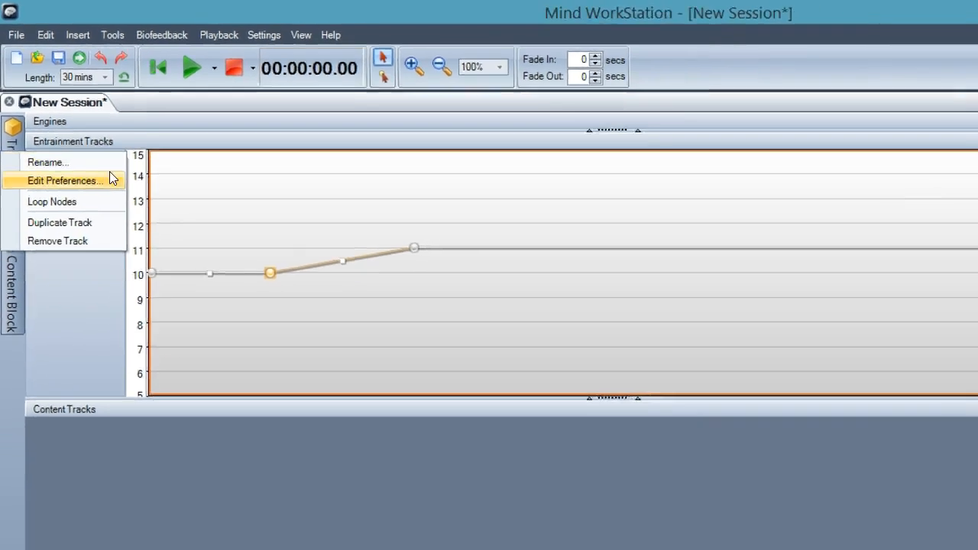
pyautogui.click(79, 218)
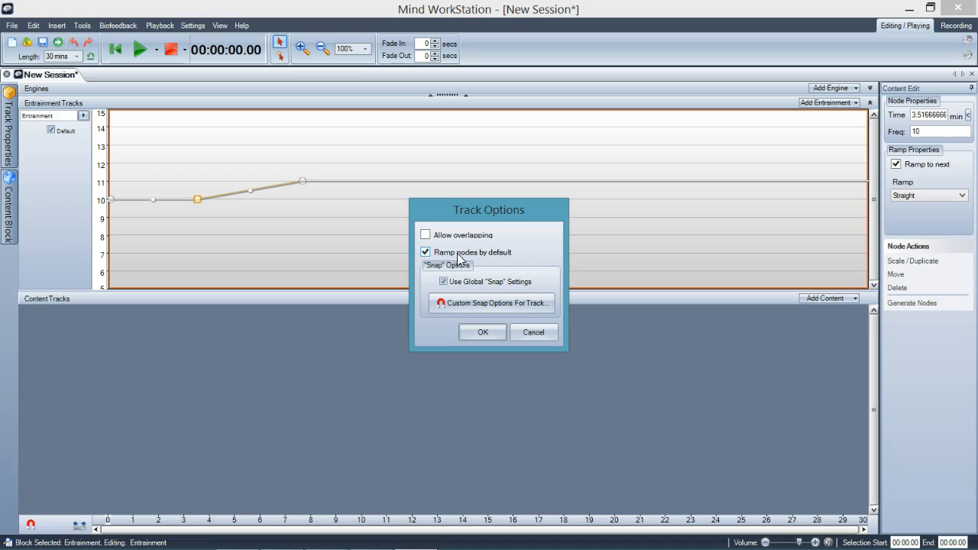
pyautogui.click(531, 334)
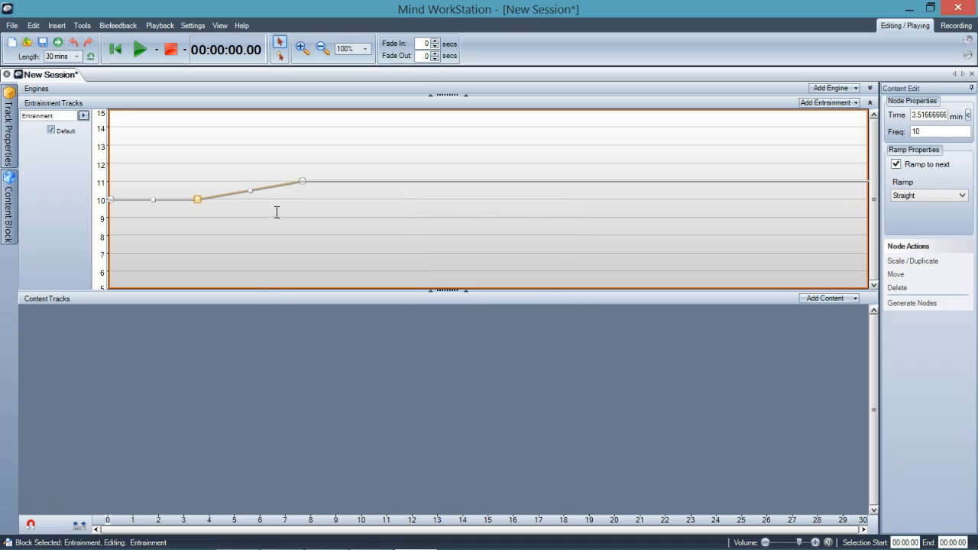
# Step: Raise the third node to 13 Hz at 7.6 minutes and turn off the second node's ramp to the next node
pyautogui.moveTo(301, 188)
pyautogui.moveTo(302, 188); pyautogui.dragTo(300, 145)
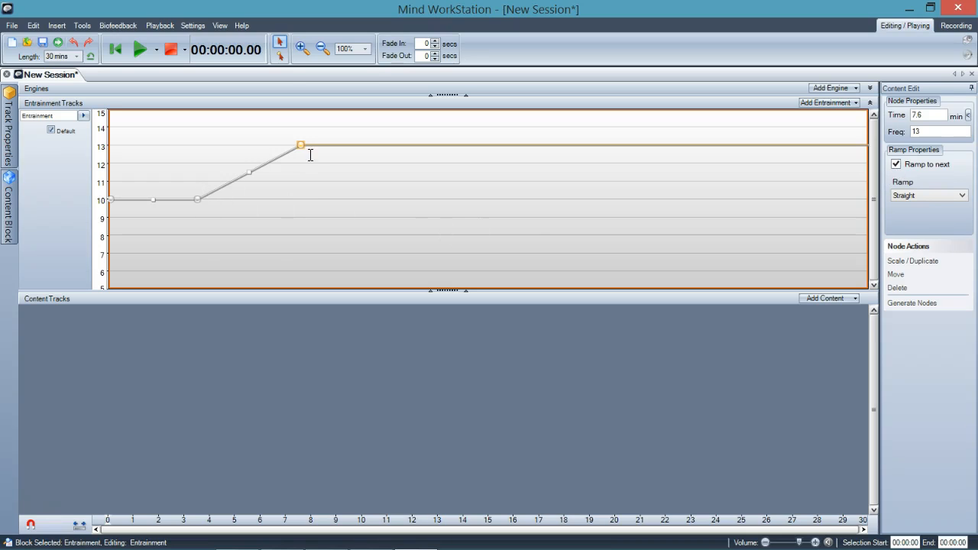
pyautogui.click(197, 200)
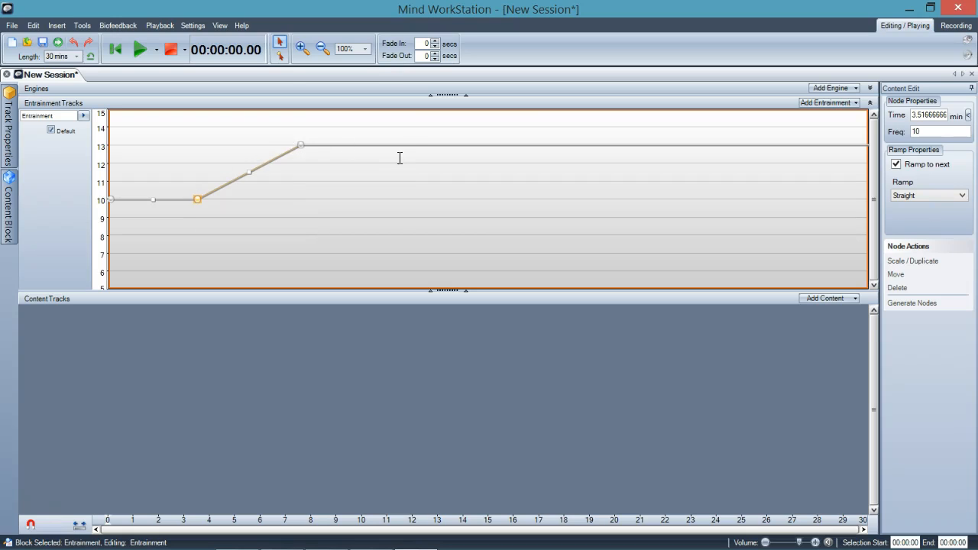
pyautogui.click(896, 164)
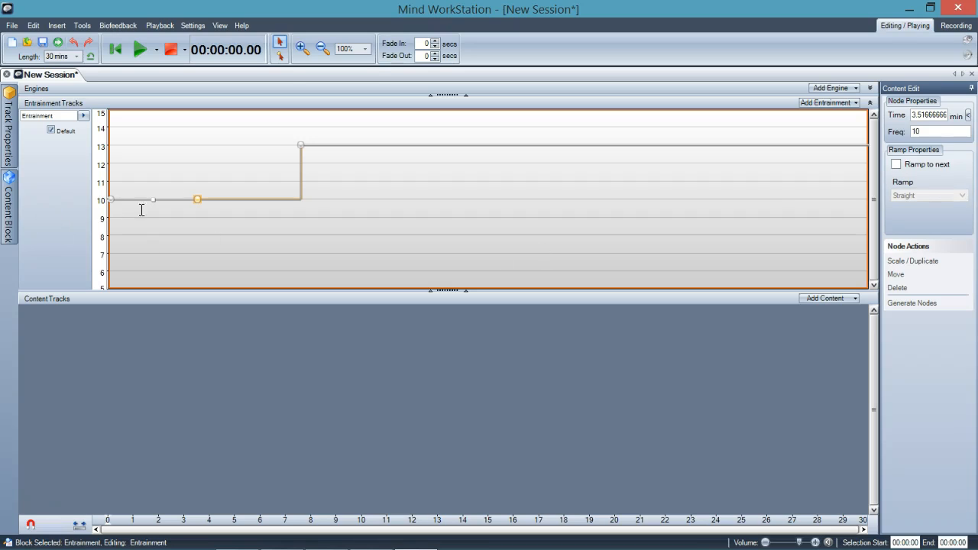
# Step: Turn the second node's ramp to the next node back on
pyautogui.moveTo(194, 200)
pyautogui.moveTo(300, 149)
pyautogui.click(896, 164)
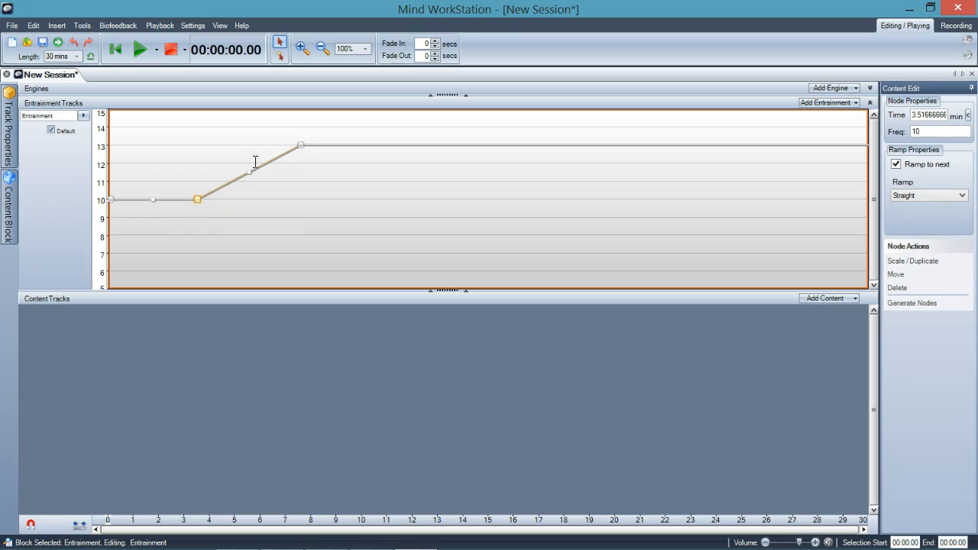
# Step: Lower the third node to 10 Hz at 7.55 minutes and raise the second node to 13 Hz at 00:03:40
pyautogui.moveTo(301, 141)
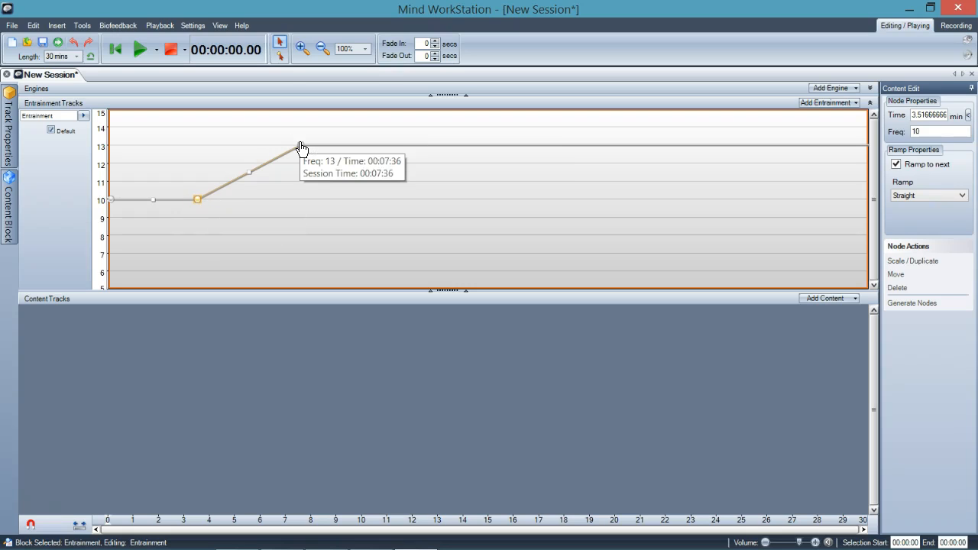
pyautogui.moveTo(301, 147); pyautogui.dragTo(299, 198)
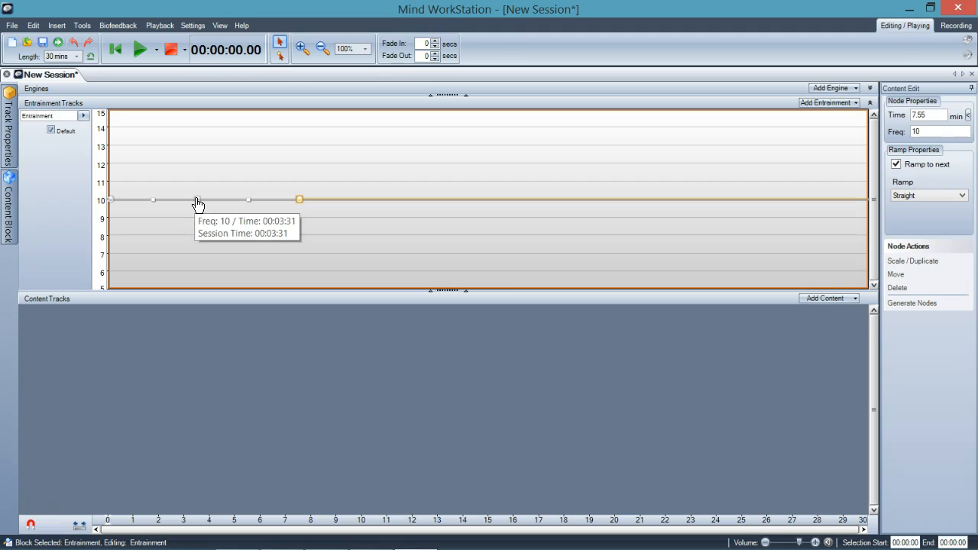
pyautogui.moveTo(196, 202); pyautogui.dragTo(200, 145)
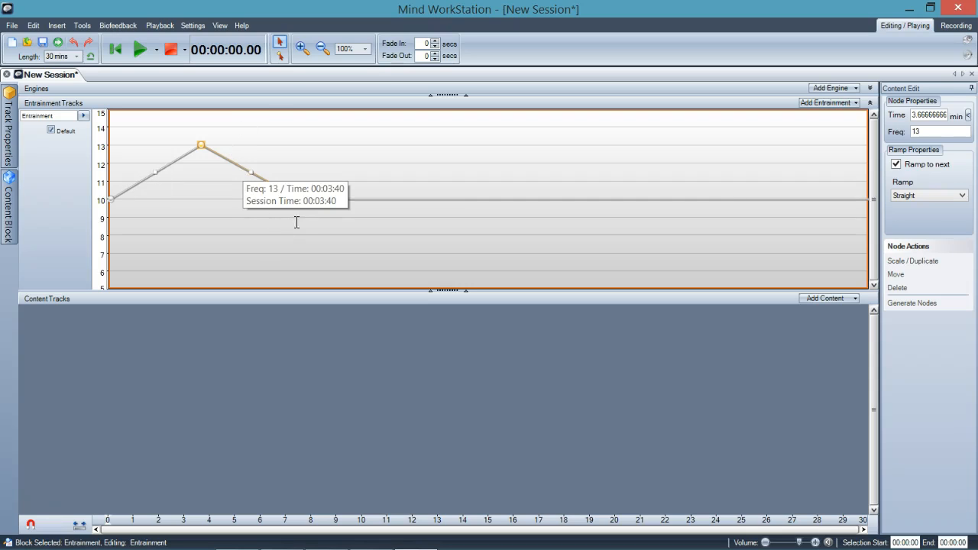
pyautogui.click(430, 125)
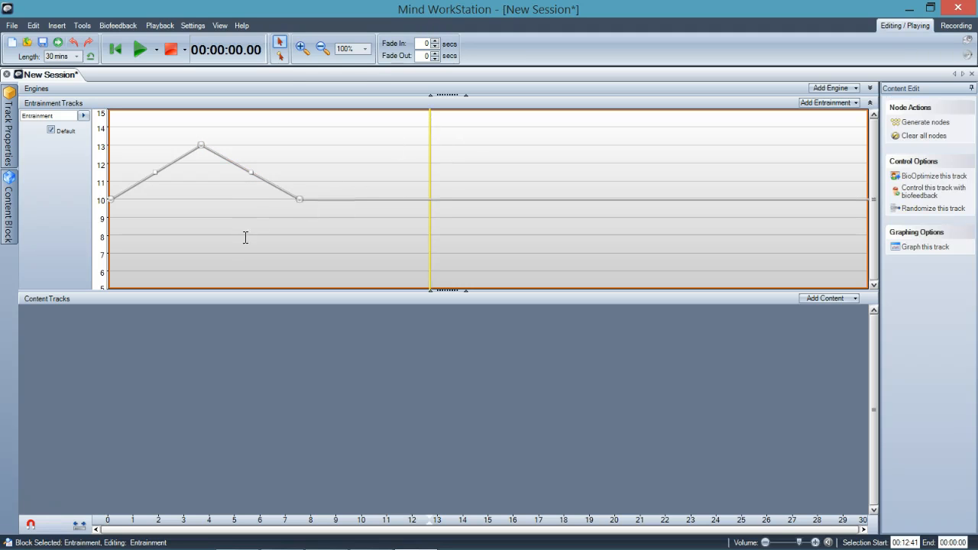
# Step: Lower the third node to 7.5 Hz at 00:07:43 and the starting node to 7.5 Hz at time zero
pyautogui.moveTo(300, 204); pyautogui.dragTo(304, 244)
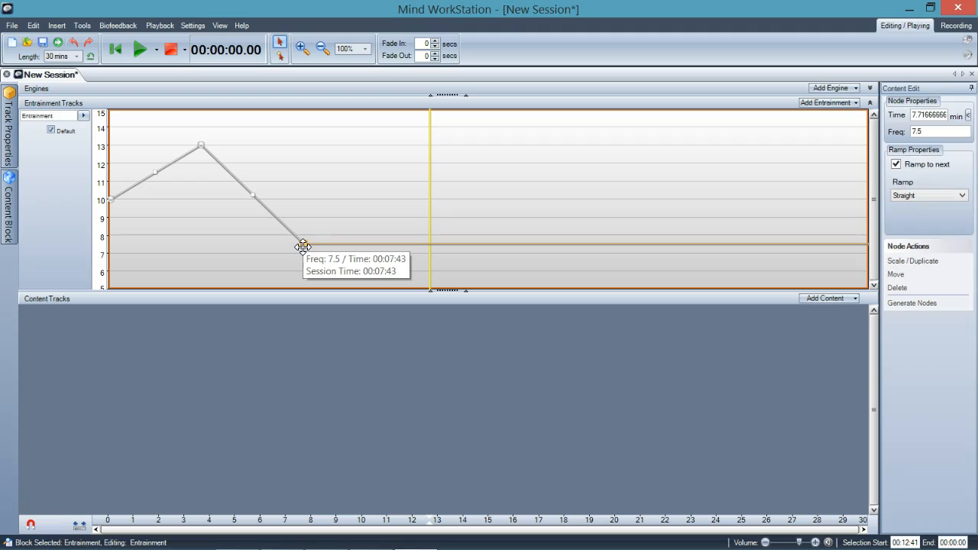
pyautogui.moveTo(112, 200); pyautogui.dragTo(112, 240)
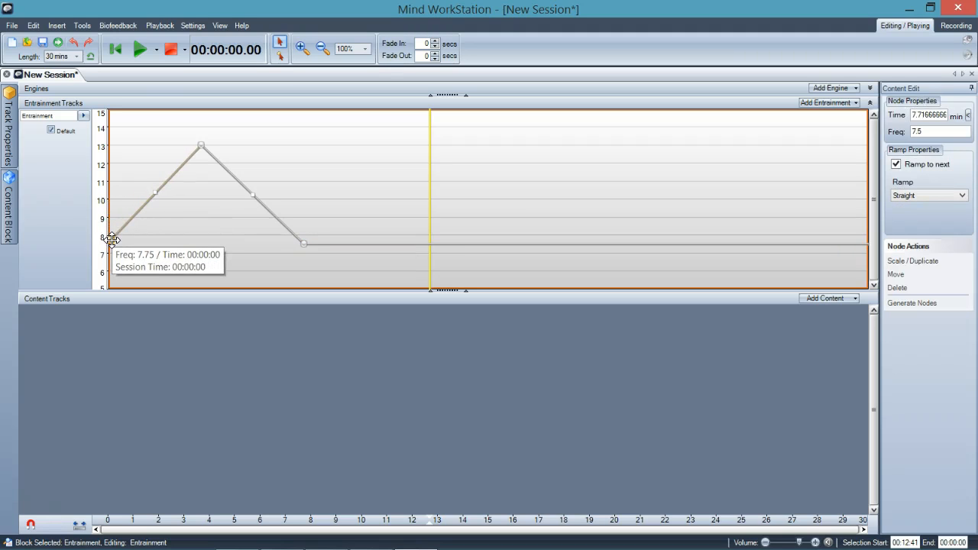
pyautogui.moveTo(112, 240); pyautogui.dragTo(111, 247)
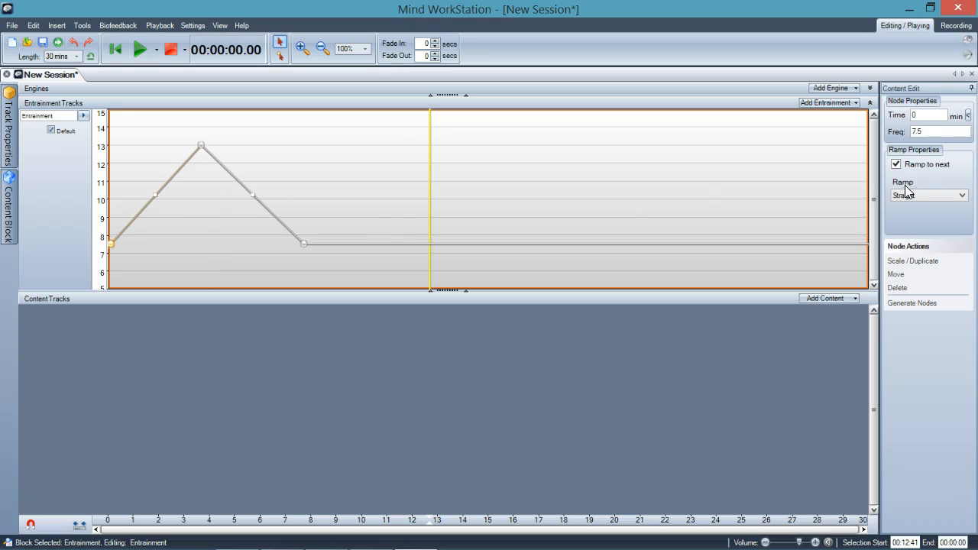
# Step: Set the starting node's ramp to Curved and bend the descending ramp after the 13 Hz peak into a steep inward curve
pyautogui.click(928, 192)
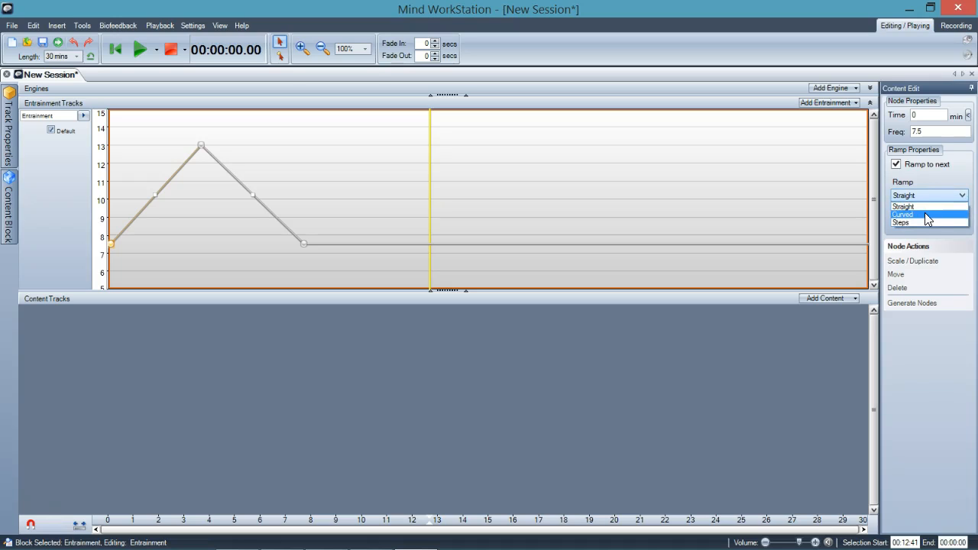
pyautogui.click(926, 214)
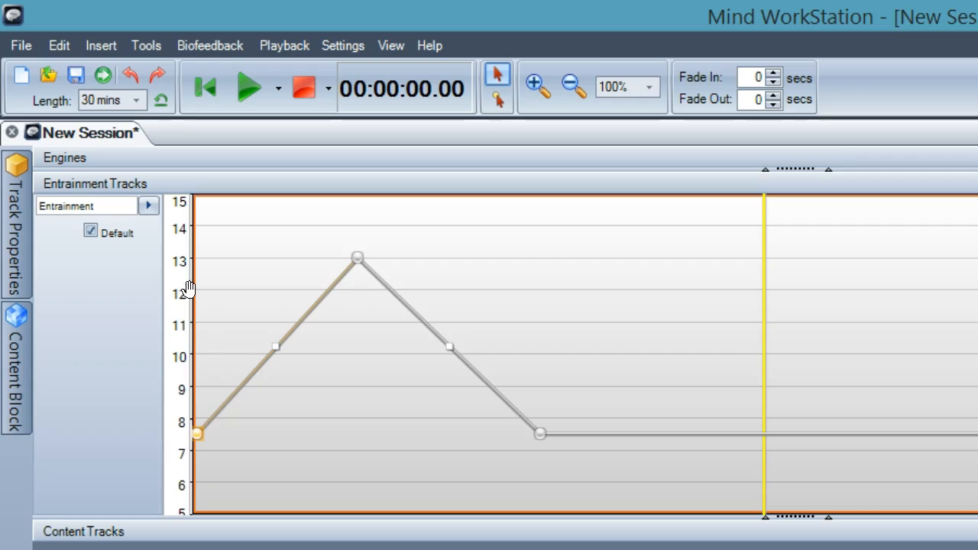
pyautogui.click(357, 260)
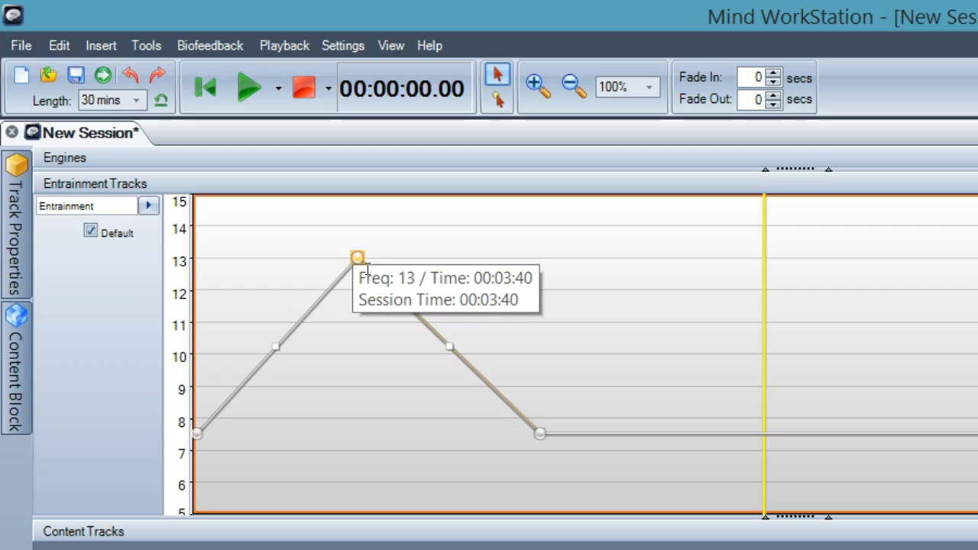
pyautogui.click(543, 434)
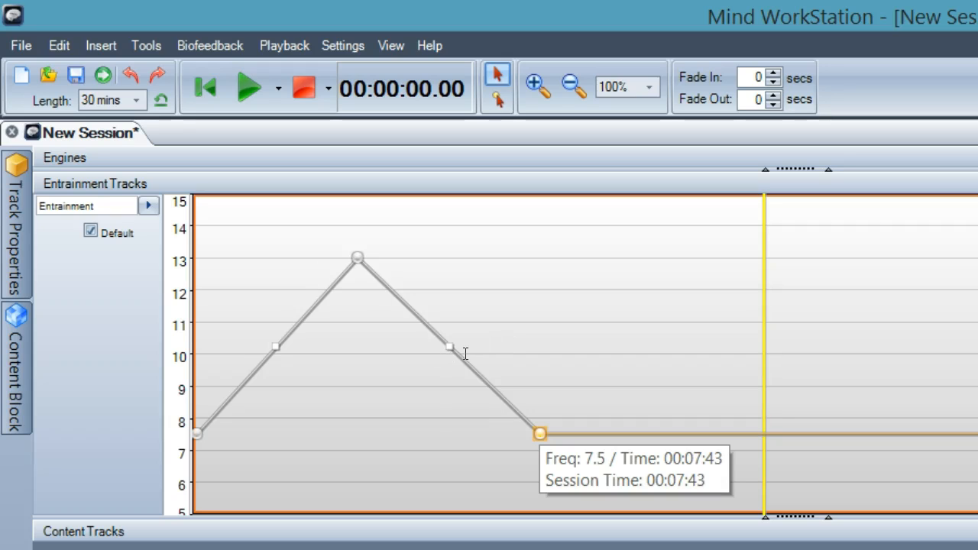
pyautogui.click(356, 258)
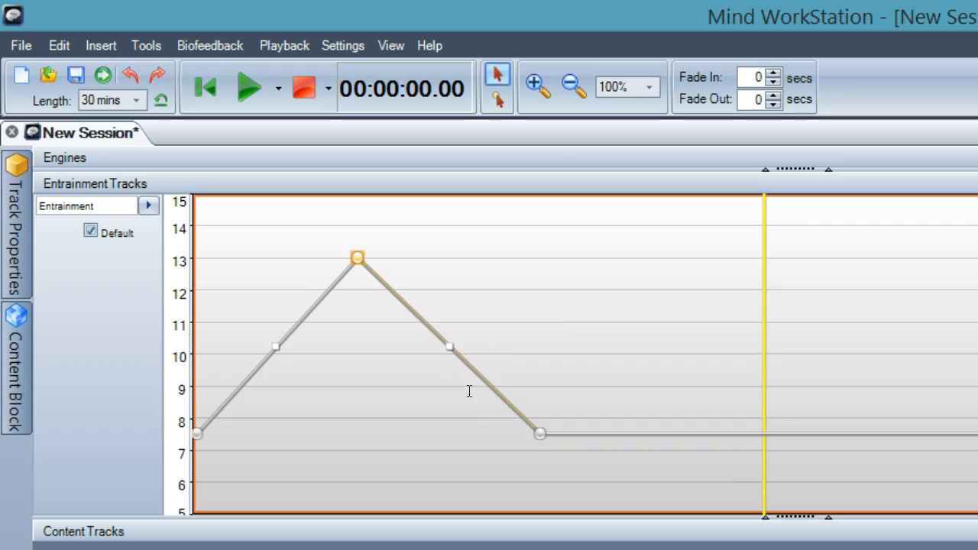
pyautogui.moveTo(451, 349); pyautogui.dragTo(384, 434)
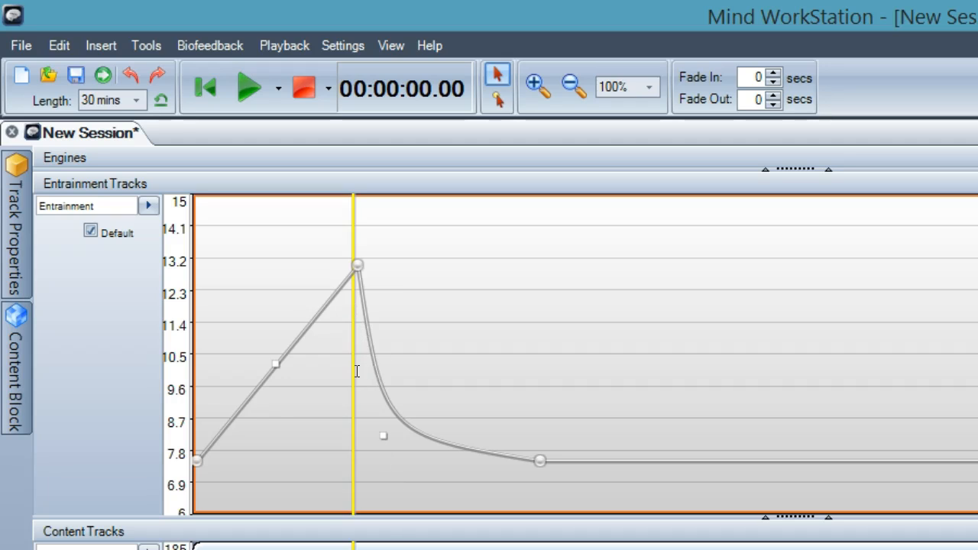
# Step: Highlight the steep and the flat time ranges of the descending curve, and mark the moment of the peak
pyautogui.moveTo(354, 373); pyautogui.dragTo(420, 384)
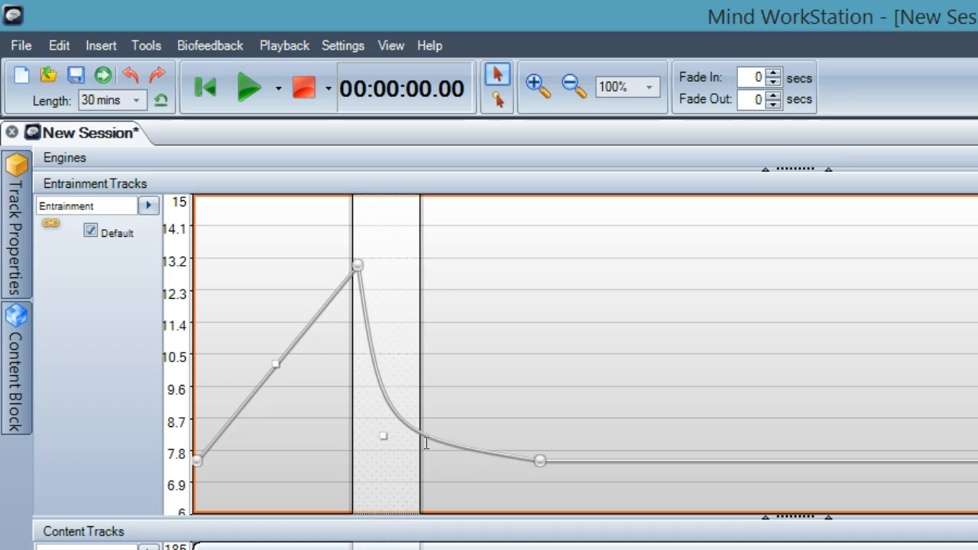
pyautogui.moveTo(422, 453)
pyautogui.mouseDown()
pyautogui.moveTo(539, 461)
pyautogui.moveTo(537, 473)
pyautogui.mouseUp()
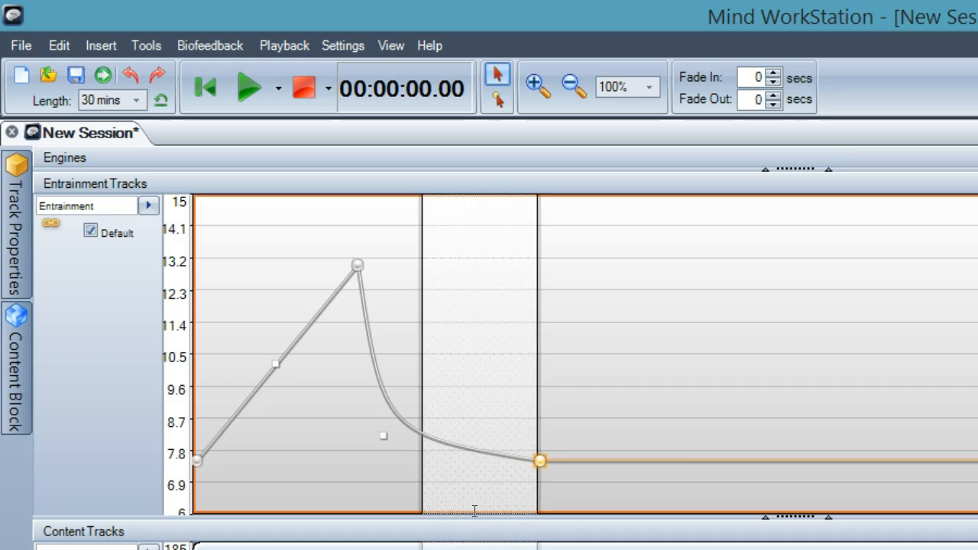
pyautogui.click(322, 436)
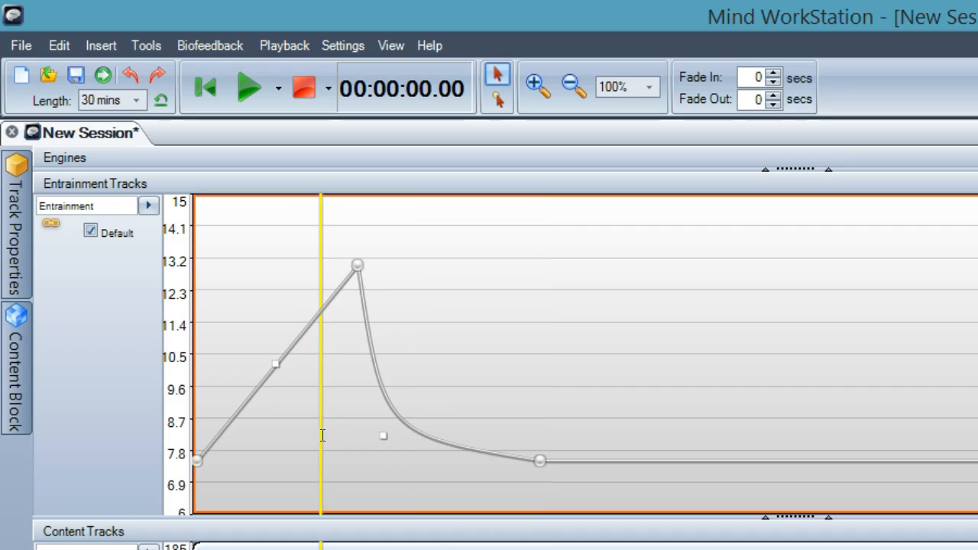
pyautogui.click(356, 302)
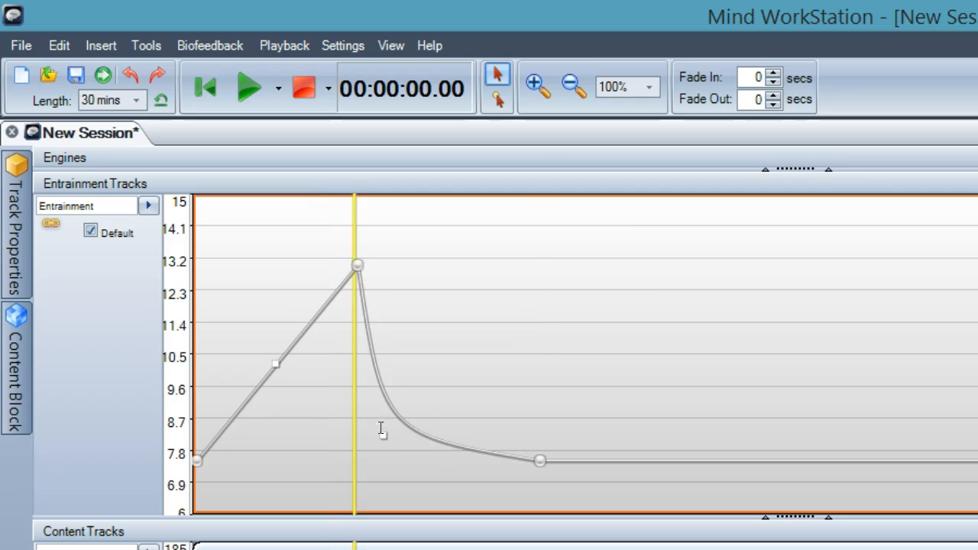
# Step: Reshape the descending ramp through a strong outward bulge and an inward curve, ending with a moderate outward bulge
pyautogui.moveTo(383, 436); pyautogui.dragTo(535, 277)
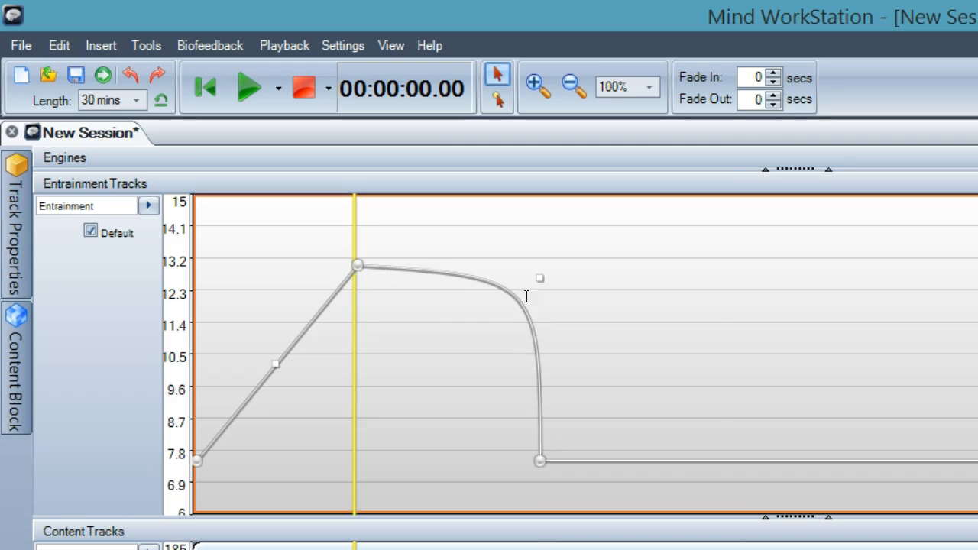
pyautogui.moveTo(538, 279); pyautogui.dragTo(410, 407)
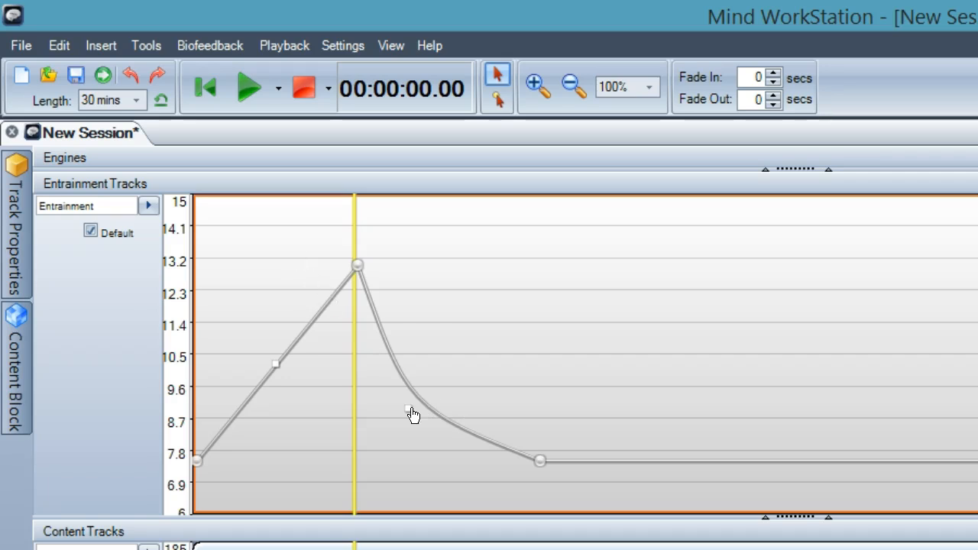
pyautogui.moveTo(408, 407); pyautogui.dragTo(478, 335)
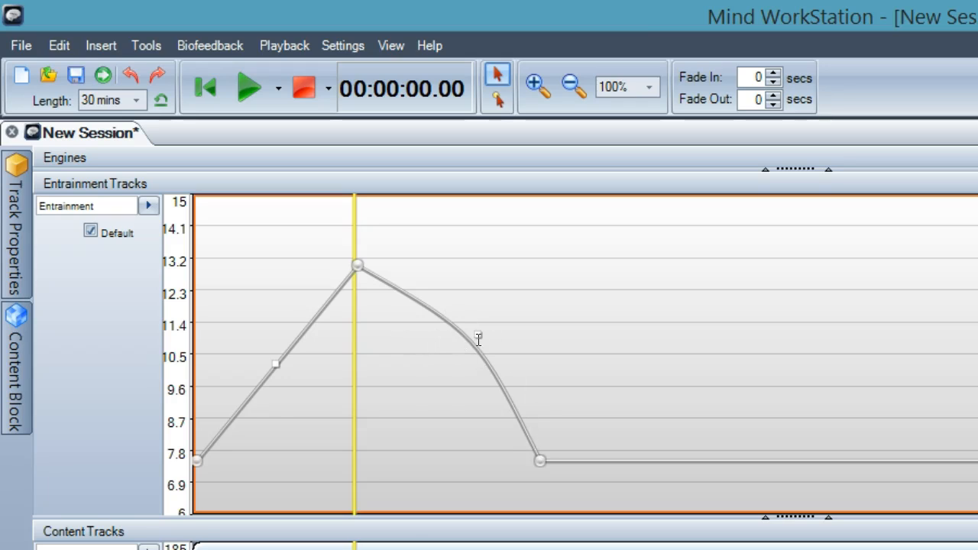
# Step: Adjust the descending ramp's outward bulge, then bend it into a steep inward curve with its spline point at about X 17 %, Y 76 %
pyautogui.moveTo(478, 343); pyautogui.dragTo(486, 316)
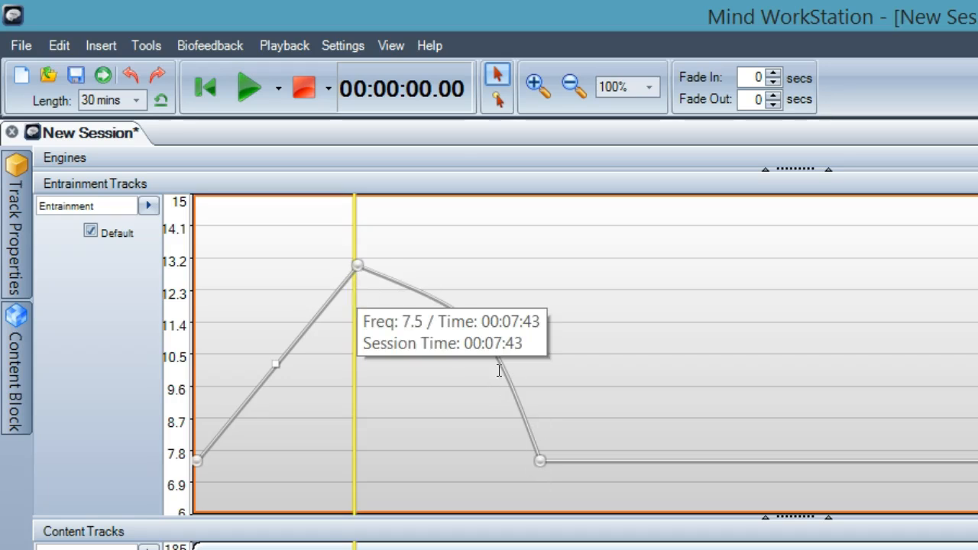
pyautogui.moveTo(481, 331)
pyautogui.mouseDown()
pyautogui.moveTo(466, 325)
pyautogui.moveTo(478, 314)
pyautogui.mouseUp()
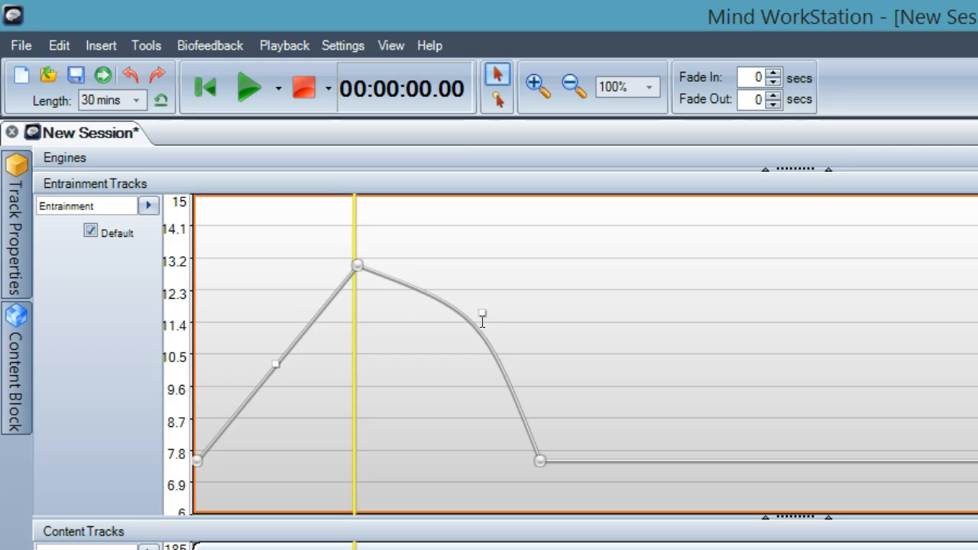
pyautogui.moveTo(482, 321); pyautogui.dragTo(388, 414)
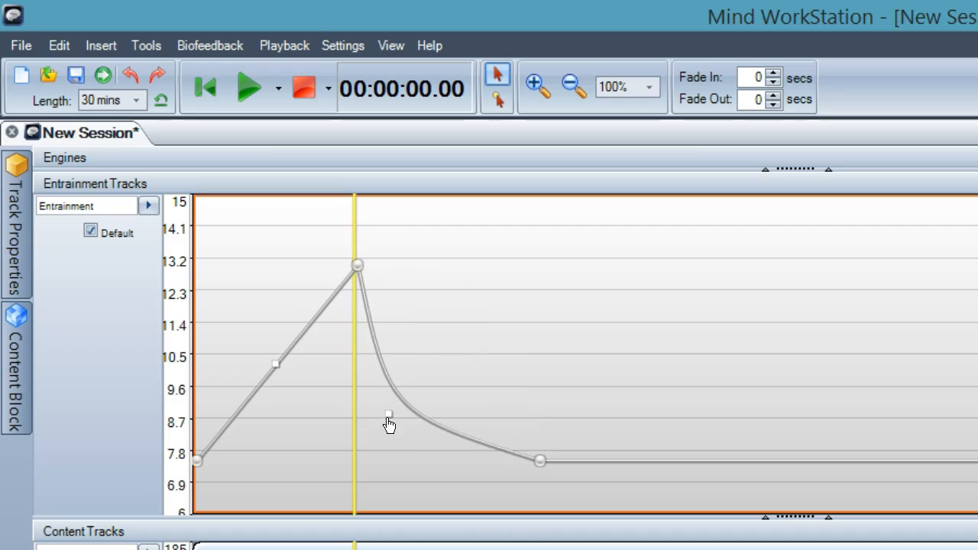
pyautogui.click(357, 265)
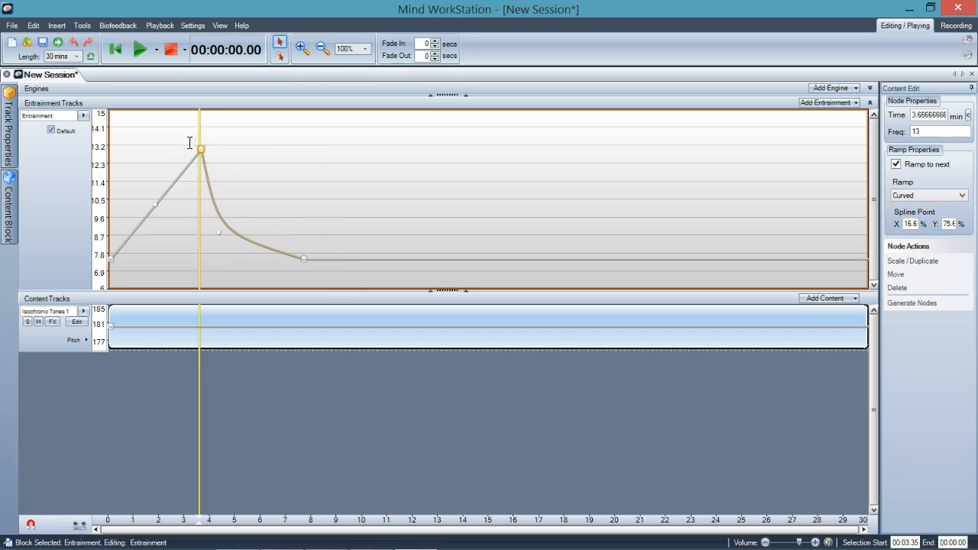
# Step: Delete the third node at the end of the descending curve
pyautogui.click(302, 257)
pyautogui.rightClick(302, 257)
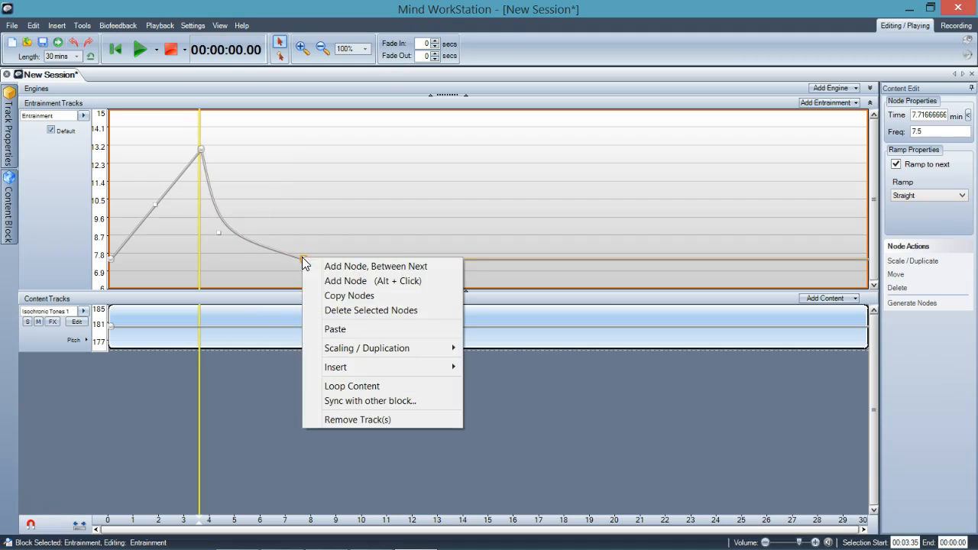
pyautogui.click(334, 310)
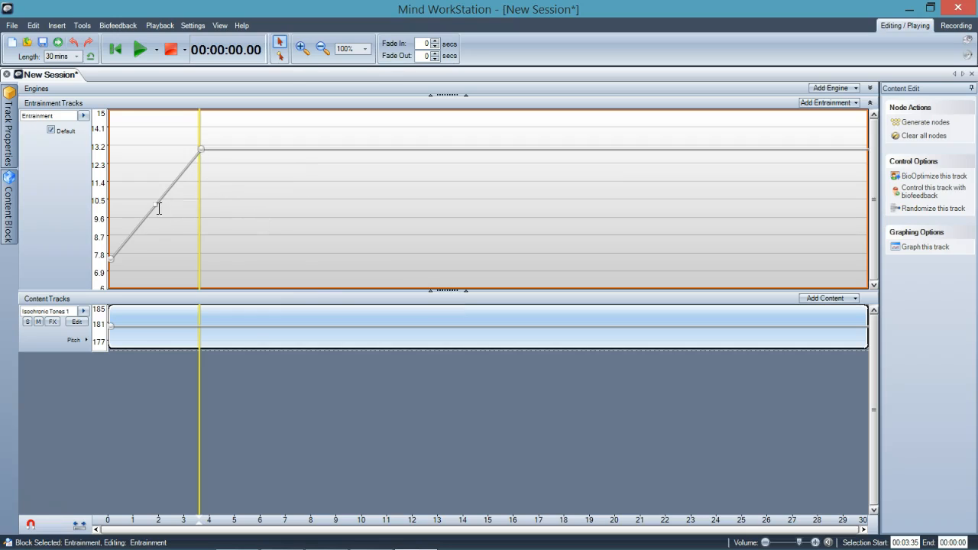
# Step: Move the starting node to 10 Hz at time zero and the second node to 7 Hz at about 5.4 minutes
pyautogui.click(111, 258)
pyautogui.moveTo(111, 257); pyautogui.dragTo(104, 200)
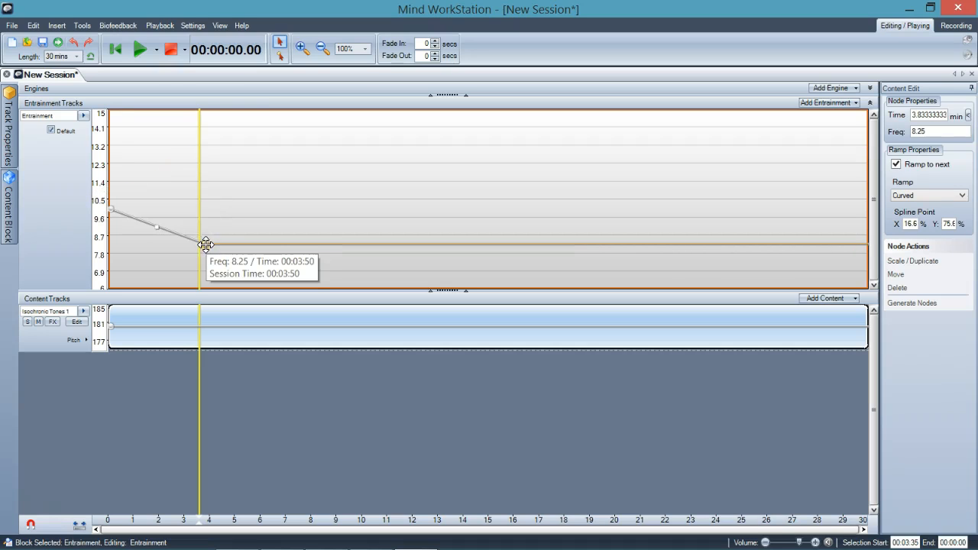
pyautogui.moveTo(205, 245); pyautogui.dragTo(245, 272)
pyautogui.moveTo(245, 270)
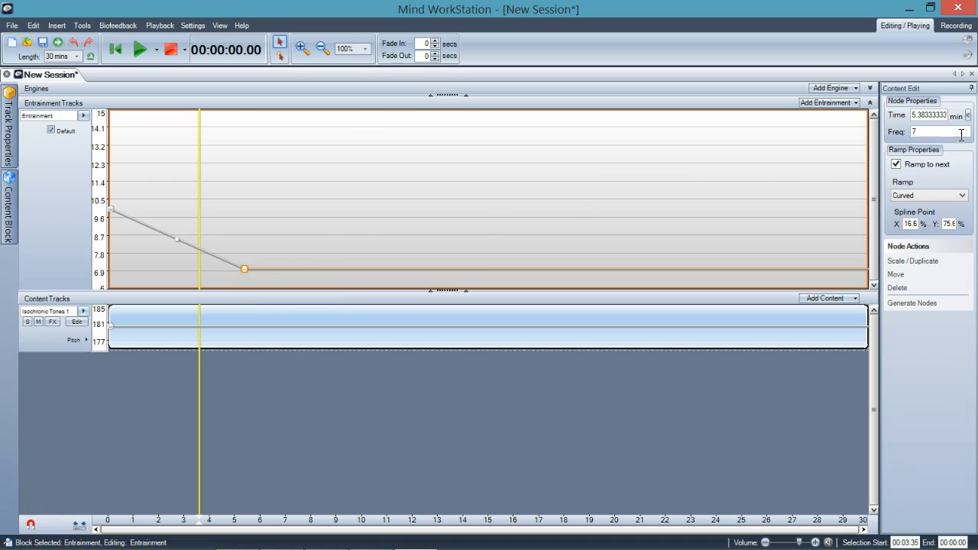
# Step: Set the second node's time to exactly 3 minutes
pyautogui.click(940, 113)
pyautogui.doubleClick(936, 114)
pyautogui.write('3')
pyautogui.press('Return')
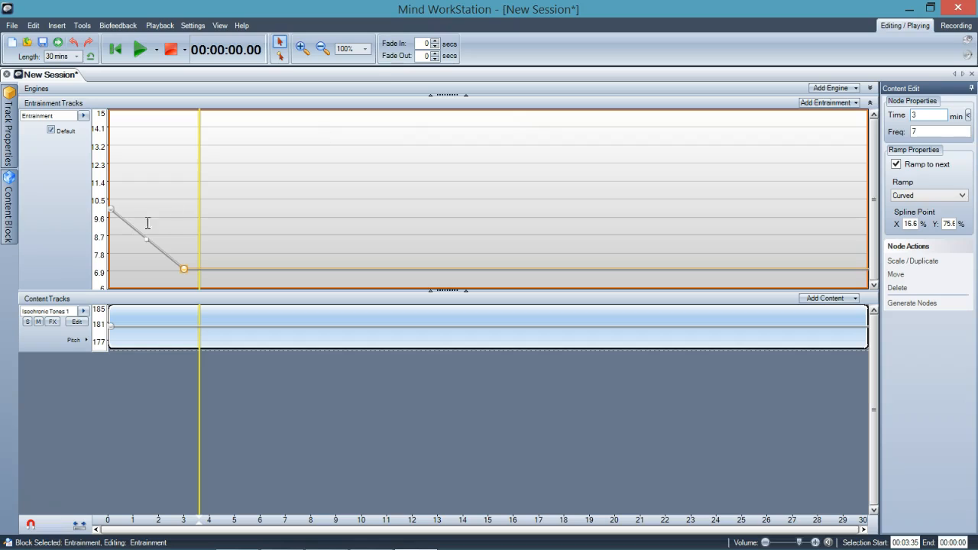
# Step: Set the starting node's ramp to Steps with a step length of 1 minute
pyautogui.moveTo(115, 219)
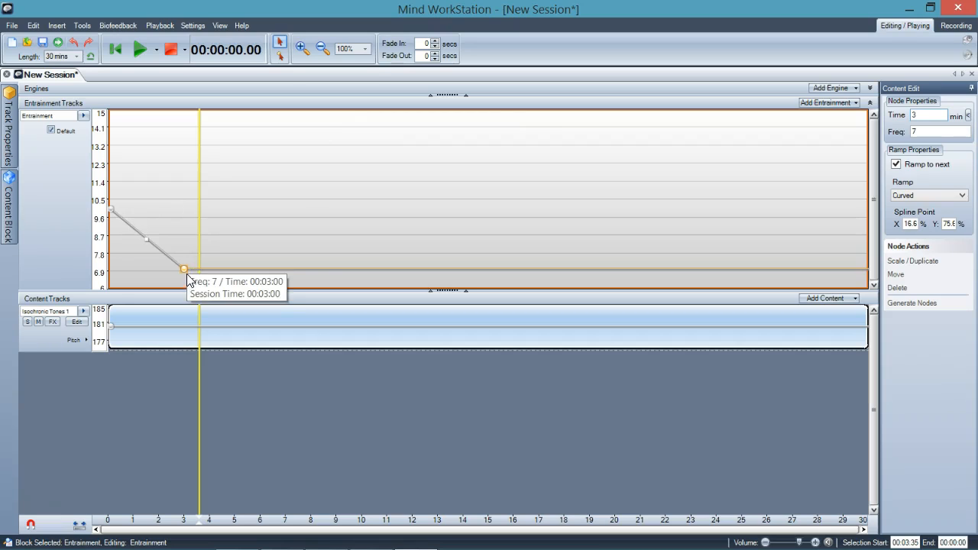
pyautogui.click(112, 212)
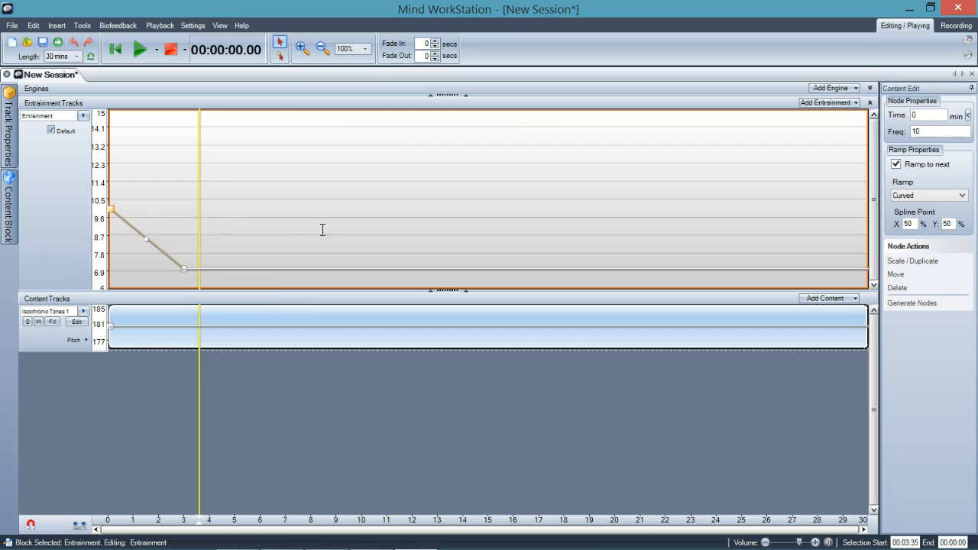
pyautogui.click(918, 194)
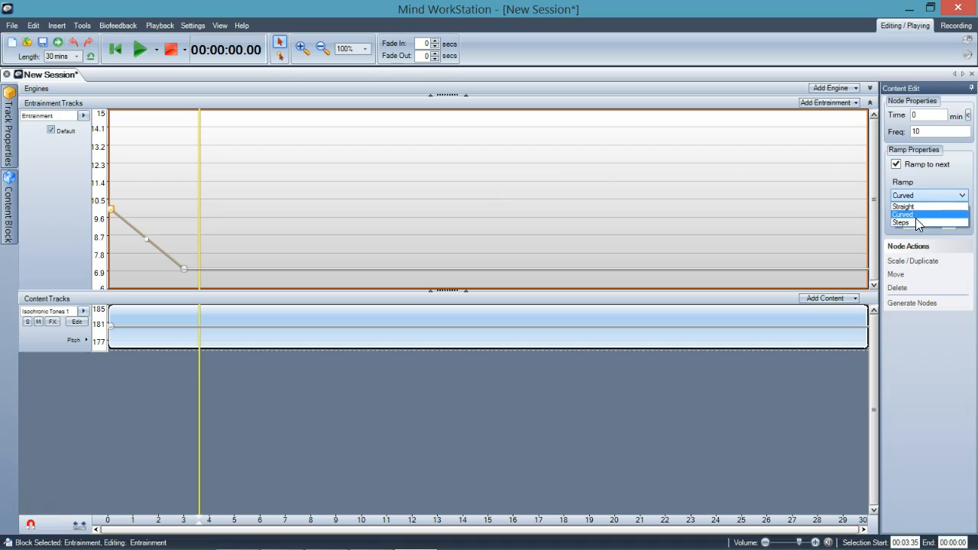
pyautogui.click(916, 222)
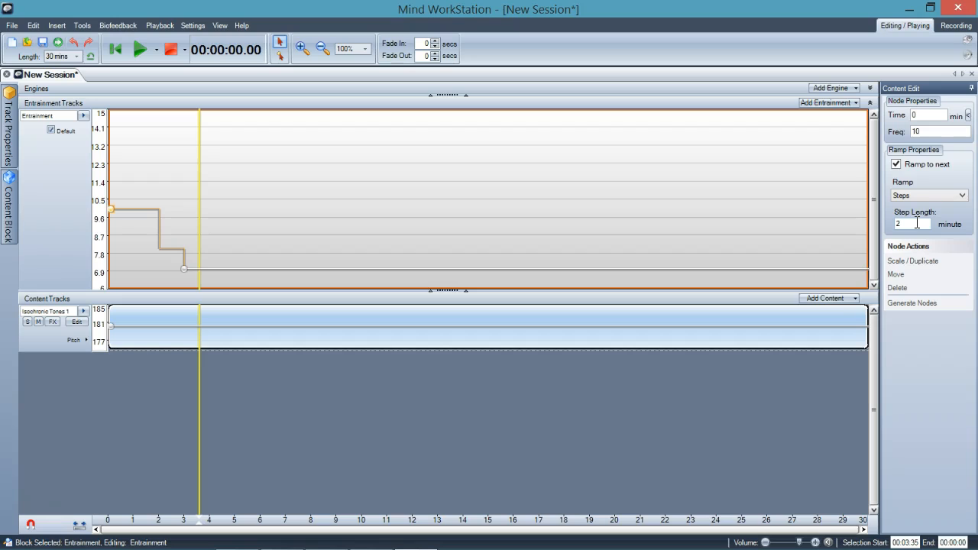
pyautogui.moveTo(903, 225); pyautogui.dragTo(893, 227)
pyautogui.click(927, 135)
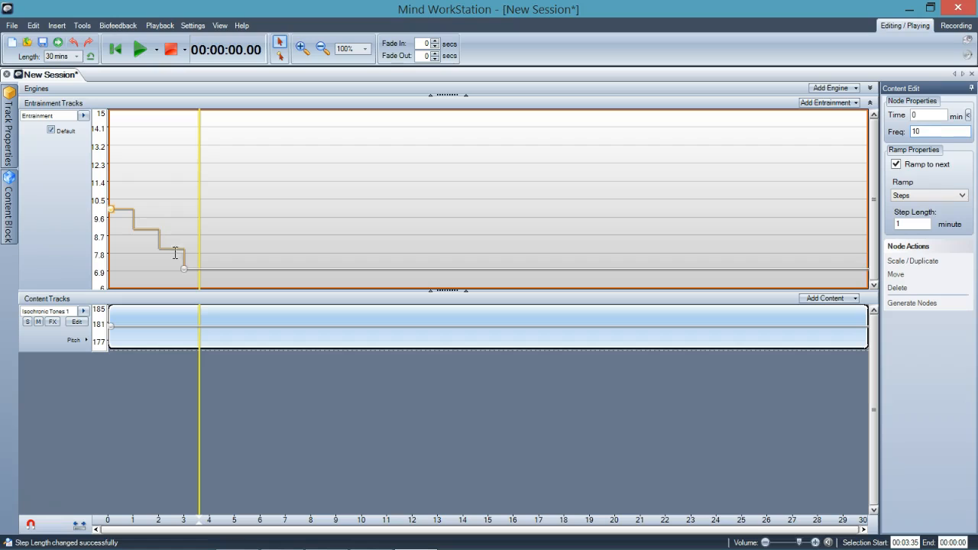
# Step: Turn the starting node's Ramp to next option off and back on
pyautogui.moveTo(187, 274)
pyautogui.click(897, 166)
pyautogui.click(897, 165)
pyautogui.moveTo(110, 210)
pyautogui.moveTo(188, 272)
# Step: Try a step length of 0.5 minutes for the starting node's ramp, then set it to 2 minutes
pyautogui.doubleClick(907, 225)
pyautogui.write('0.')
pyautogui.click(922, 132)
pyautogui.doubleClick(914, 223)
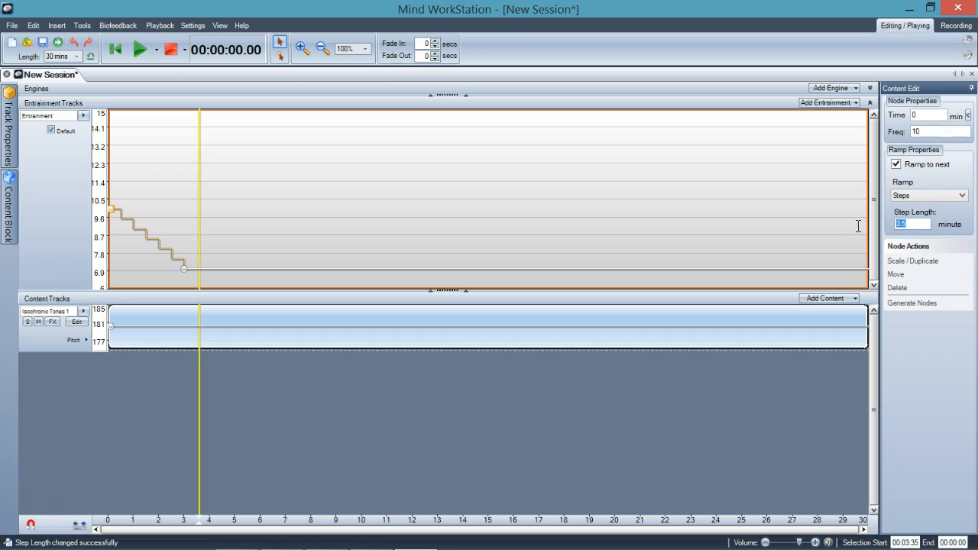
pyautogui.write('2')
pyautogui.click(934, 133)
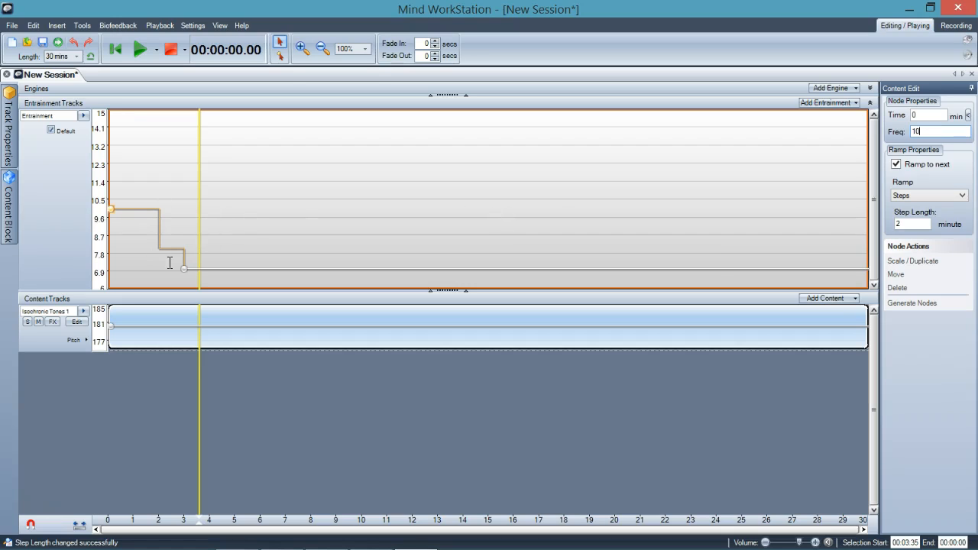
pyautogui.click(111, 211)
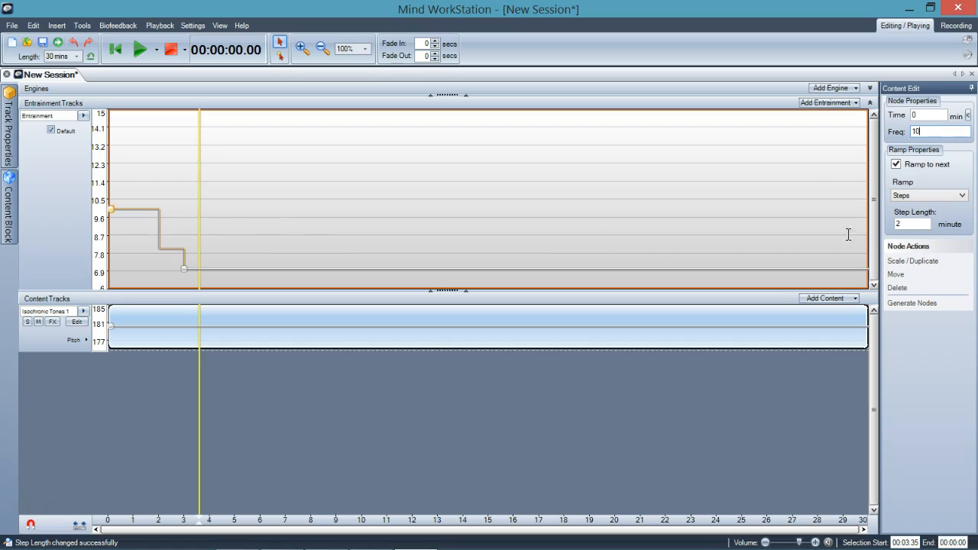
# Step: Switch the starting node's ramp to Straight, then to Curved
pyautogui.doubleClick(906, 225)
pyautogui.click(909, 196)
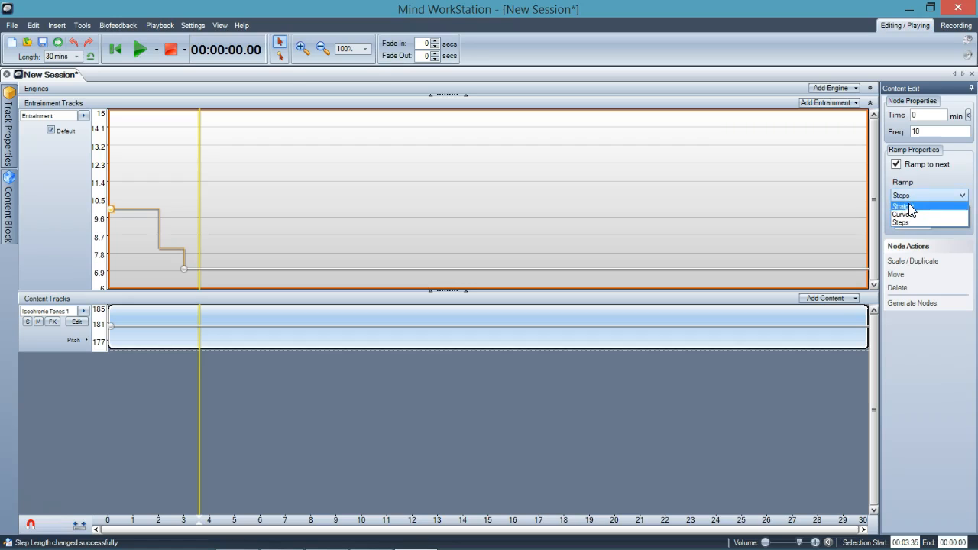
pyautogui.click(908, 203)
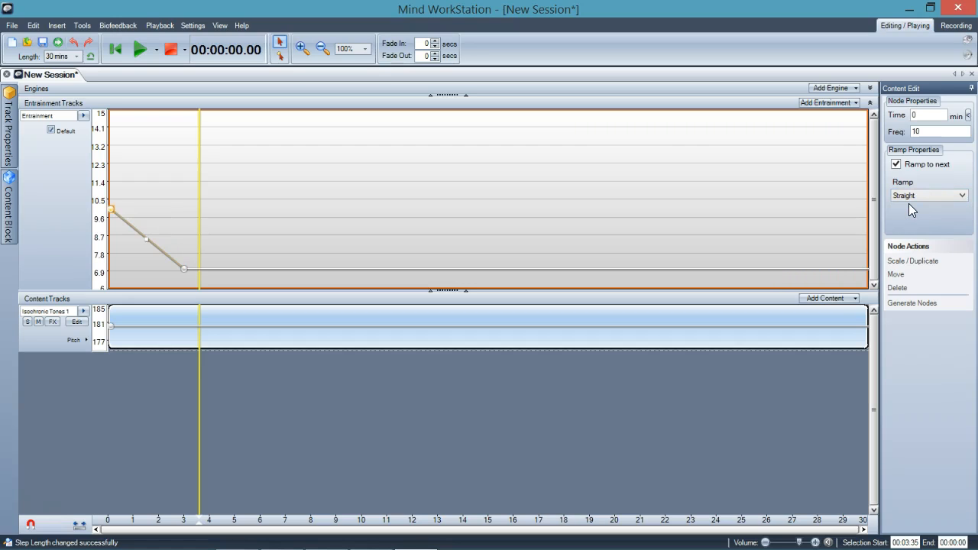
pyautogui.click(911, 196)
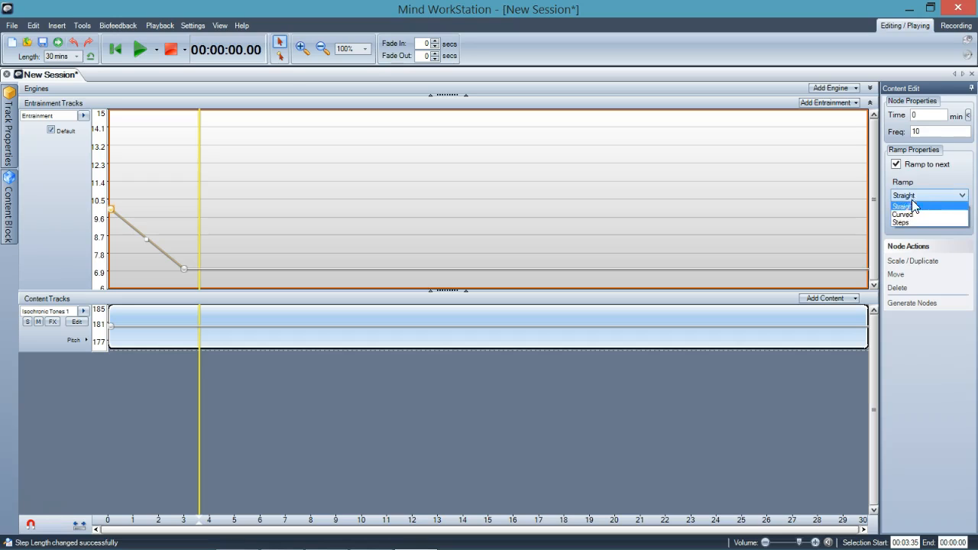
pyautogui.click(909, 215)
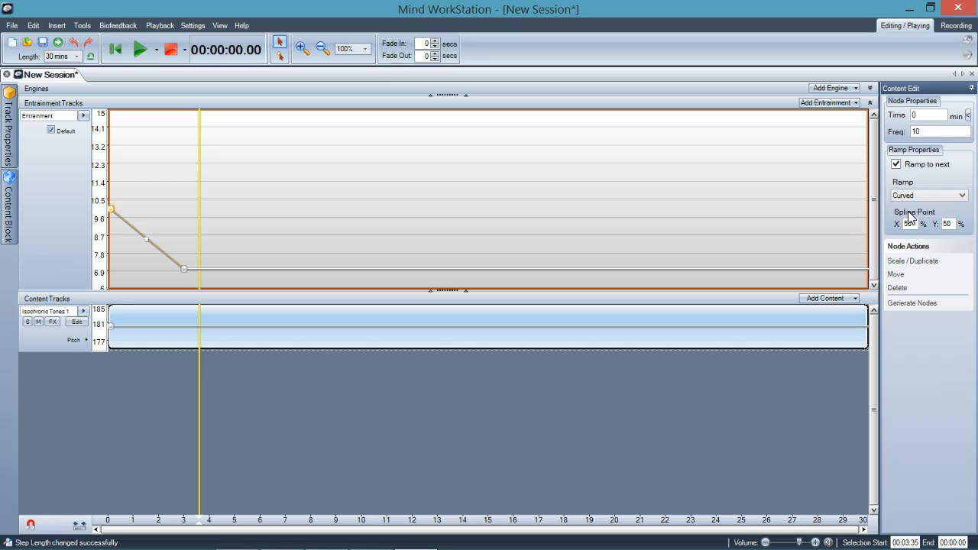
pyautogui.scroll(1, 916, 196)
pyautogui.click(918, 197)
pyautogui.click(912, 217)
# Step: Bend the ramp between the first two nodes slightly outward, then into a steep inward curve with its spline point at about X 23 %, Y 77 %
pyautogui.moveTo(144, 240)
pyautogui.mouseDown()
pyautogui.moveTo(137, 257)
pyautogui.moveTo(178, 210)
pyautogui.moveTo(132, 256)
pyautogui.moveTo(150, 231)
pyautogui.mouseUp()
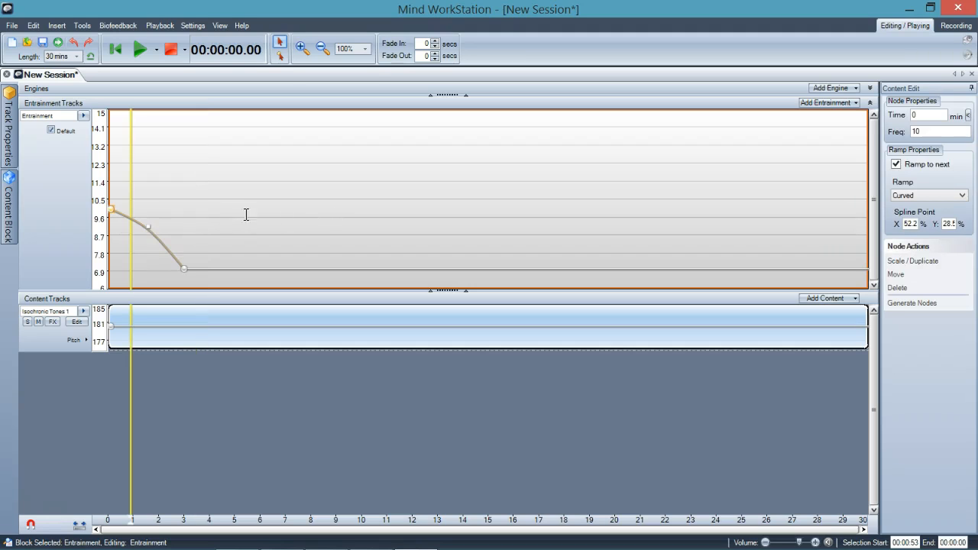
pyautogui.moveTo(146, 232); pyautogui.dragTo(125, 257)
pyautogui.click(127, 265)
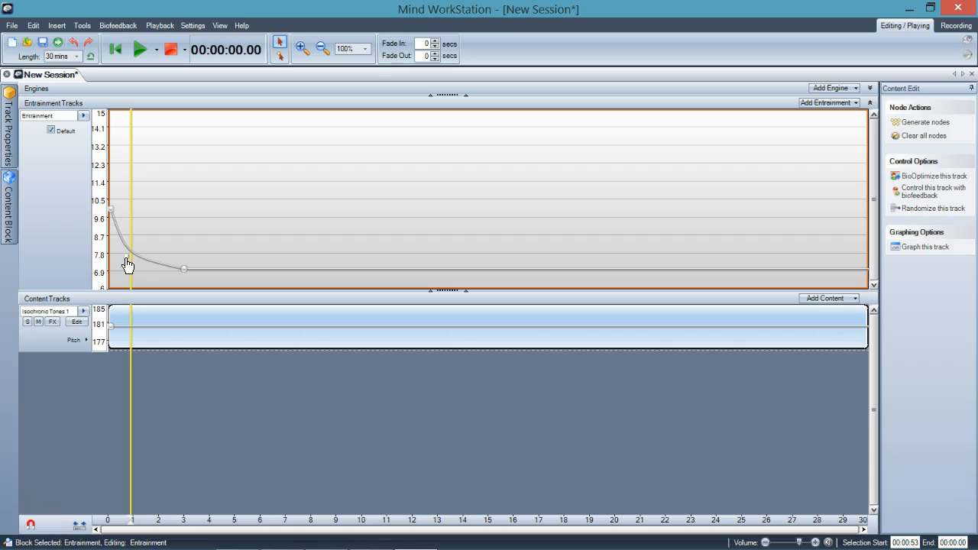
# Step: Change the starting node's ramp to Steps with a step length of 1 minute, then switch it to Straight
pyautogui.click(110, 209)
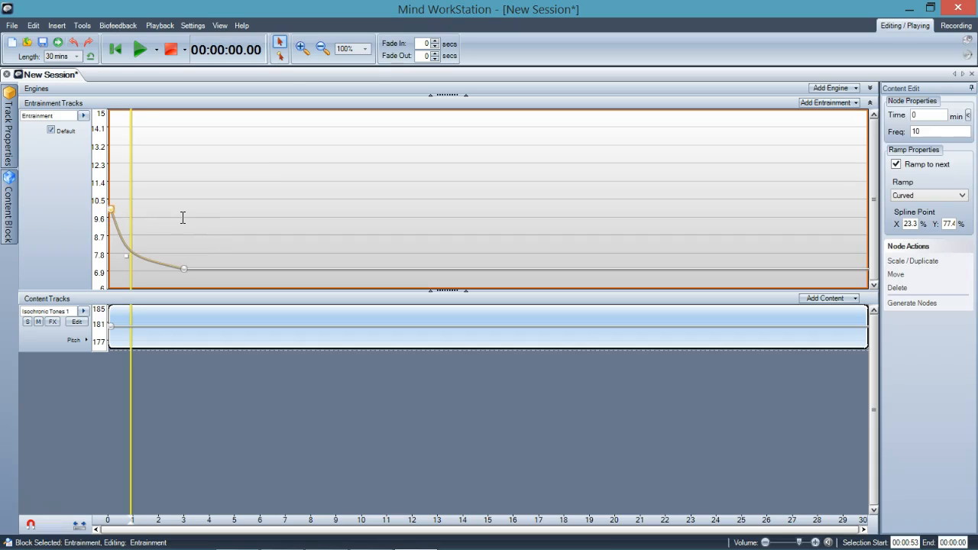
pyautogui.click(897, 196)
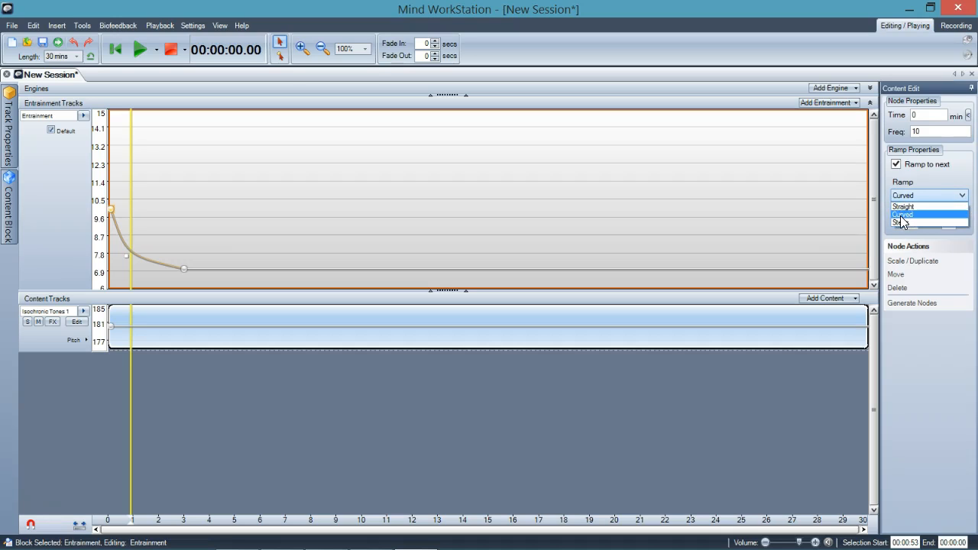
pyautogui.click(901, 221)
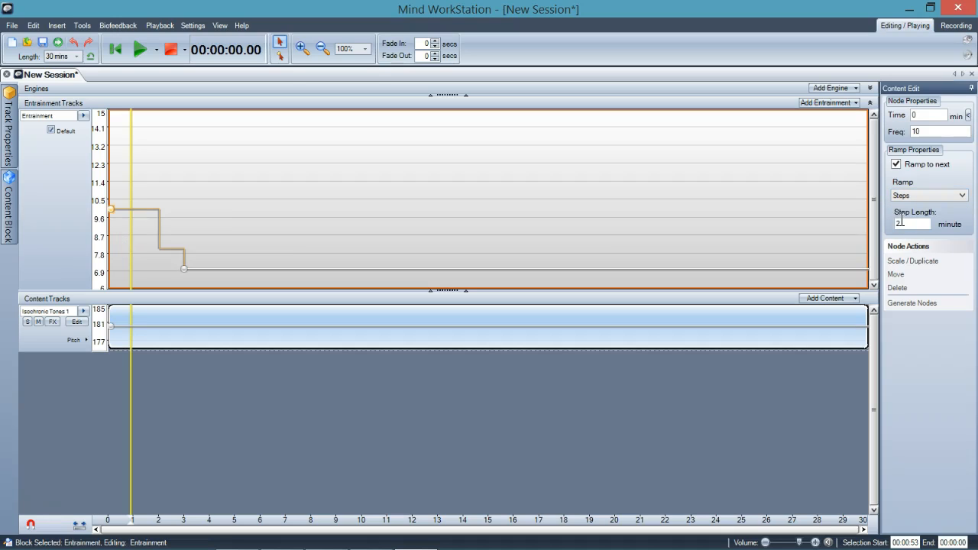
pyautogui.doubleClick(904, 226)
pyautogui.write('1')
pyautogui.click(931, 130)
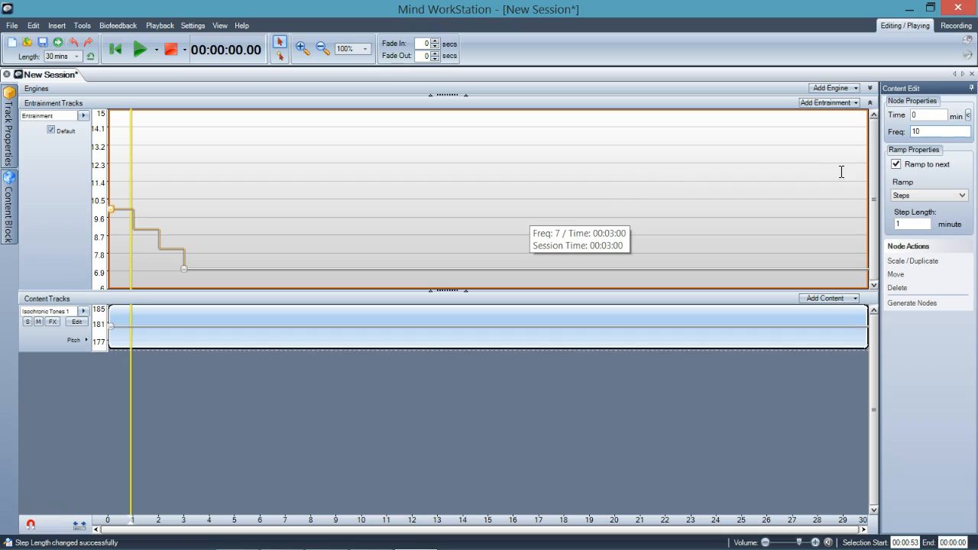
pyautogui.click(900, 196)
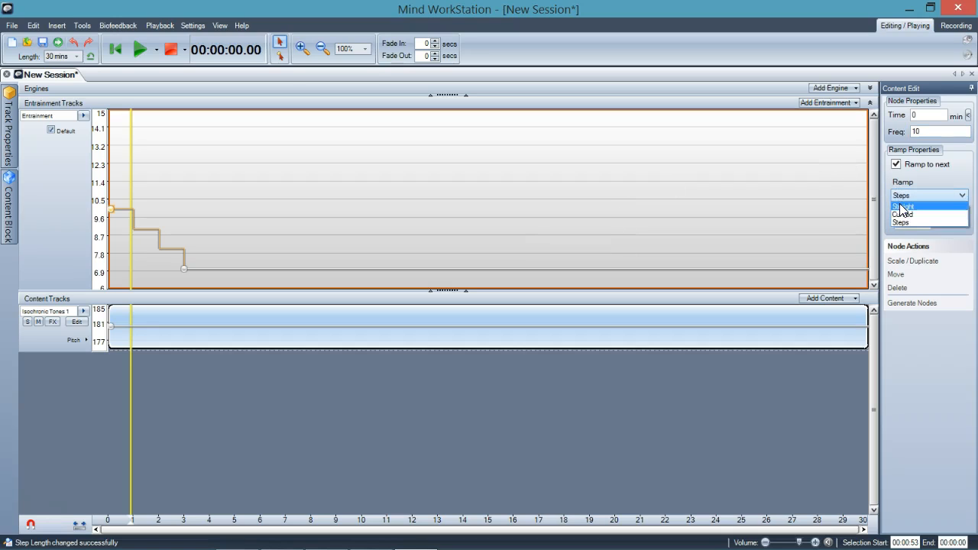
pyautogui.click(901, 207)
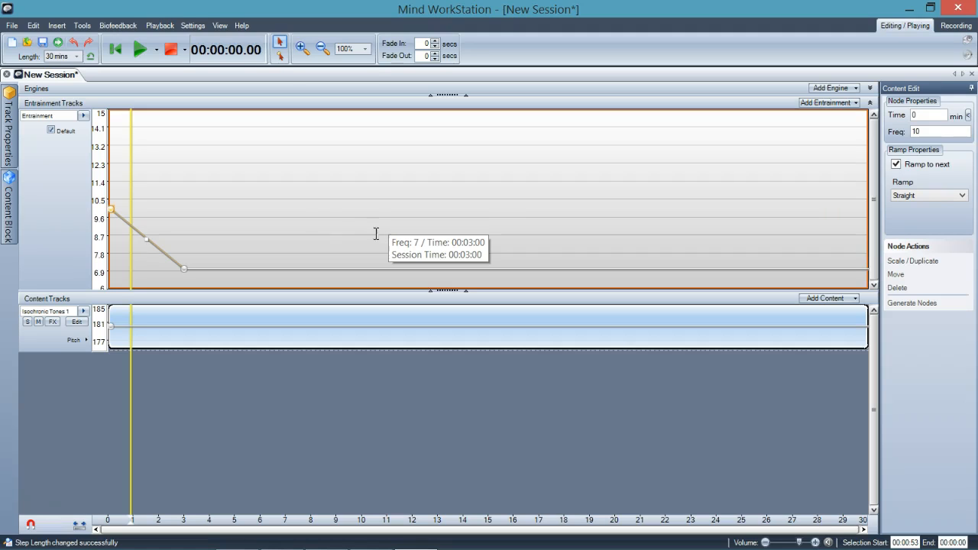
# Step: Add two nodes after the 3-minute node, one at 7 Hz and about 13.6 minutes, and the other raised to 10.5 Hz at about 6.4 minutes
pyautogui.click(279, 55)
pyautogui.click(283, 270)
pyautogui.click(452, 269)
pyautogui.moveTo(283, 270); pyautogui.dragTo(269, 200)
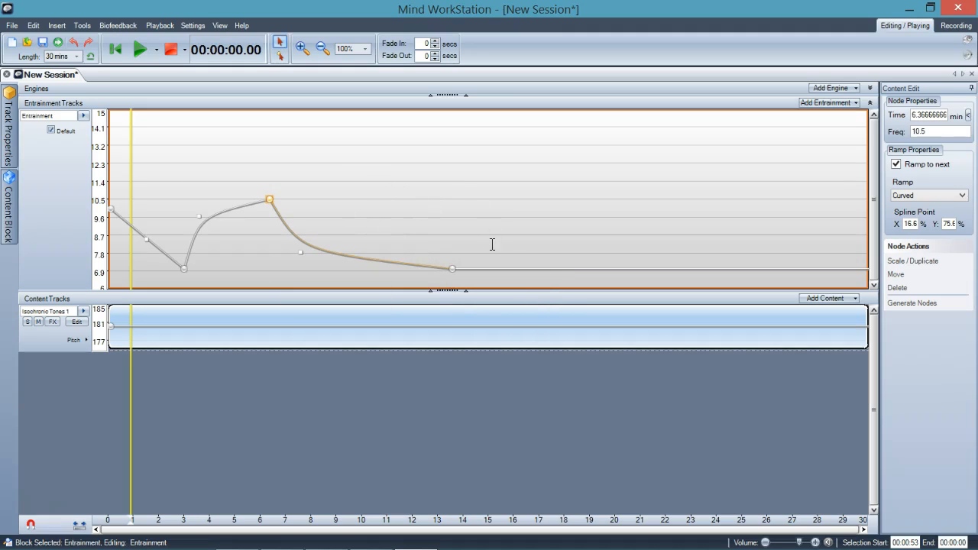
# Step: Add a node at 9.75 Hz and about 14.4 minutes with a Straight ramp, and another at 8.5 Hz and about 16.8 minutes
pyautogui.click(497, 272)
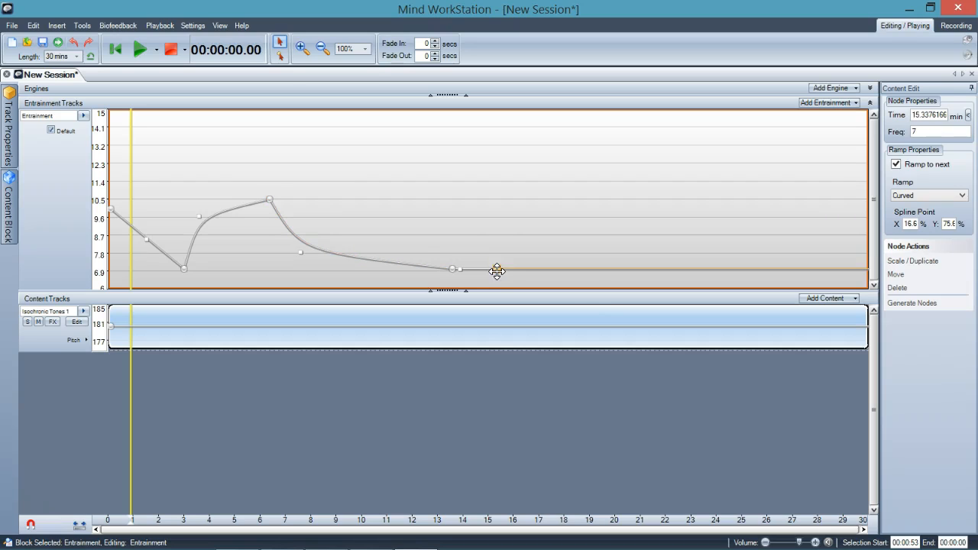
pyautogui.moveTo(497, 271); pyautogui.dragTo(474, 212)
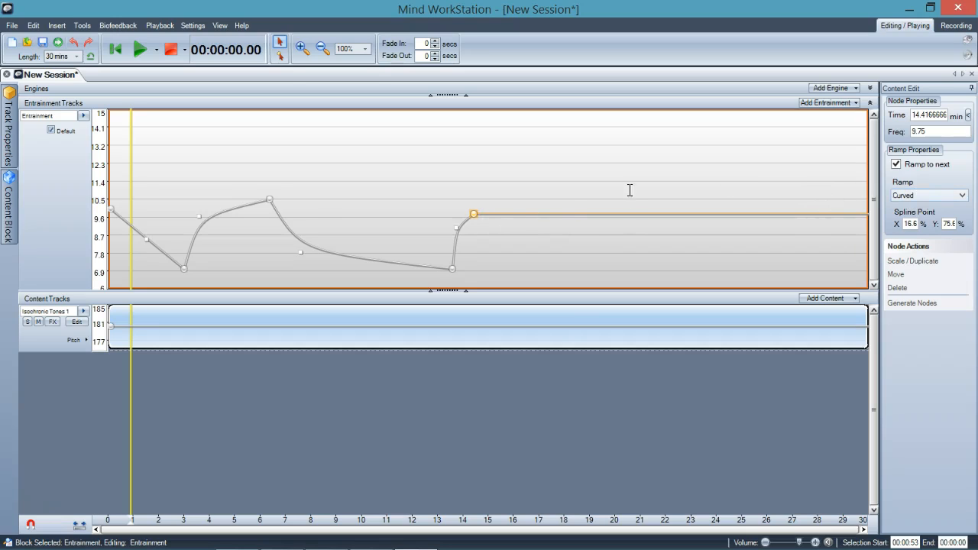
pyautogui.click(908, 198)
pyautogui.click(905, 206)
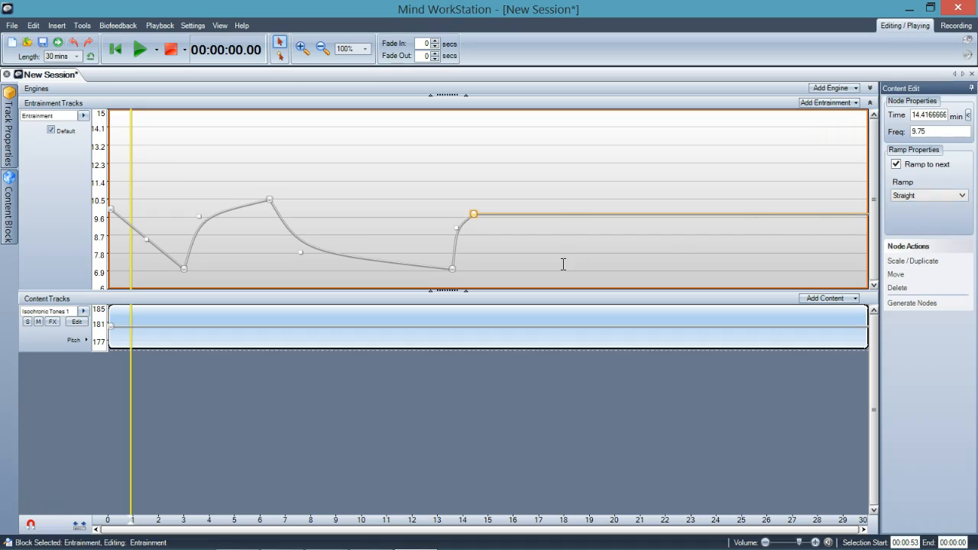
pyautogui.click(528, 211)
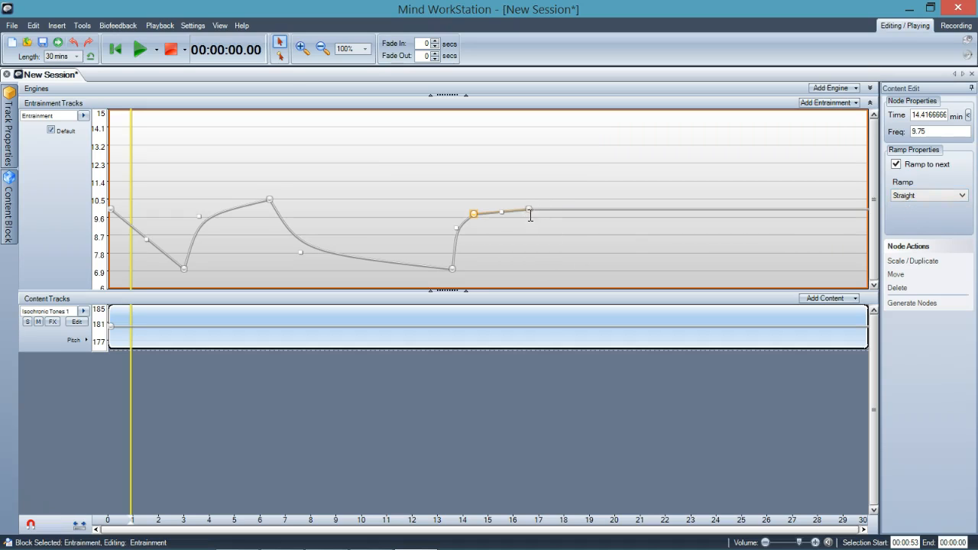
pyautogui.moveTo(528, 211); pyautogui.dragTo(533, 239)
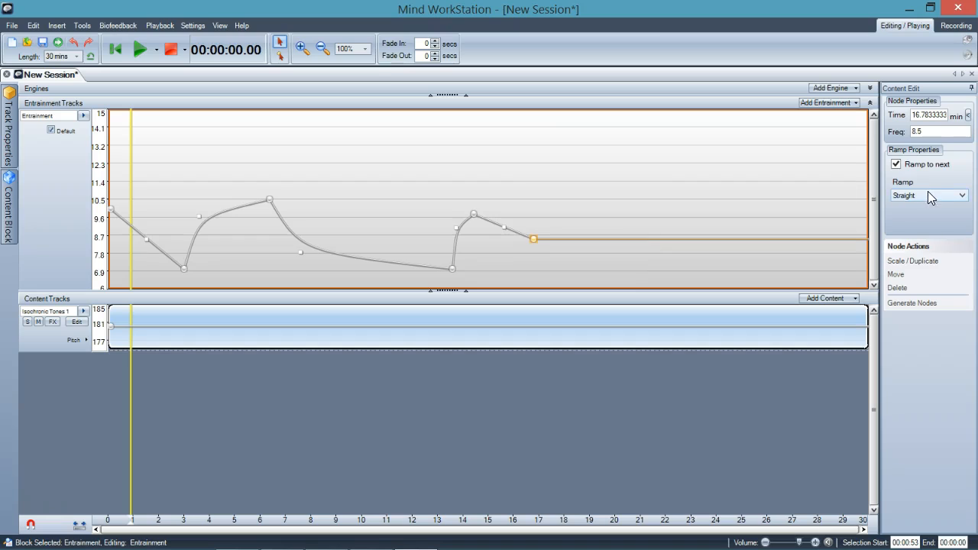
# Step: Make the ramp from the 16.8-minute node Curved, add a node at 11 Hz and 20.5 minutes, and bend the ramp between them downward
pyautogui.click(929, 200)
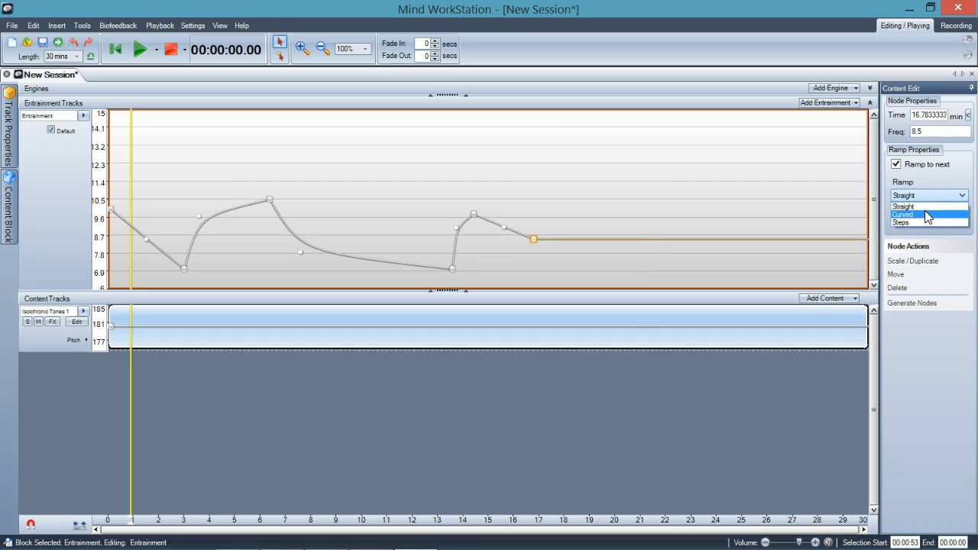
pyautogui.click(928, 215)
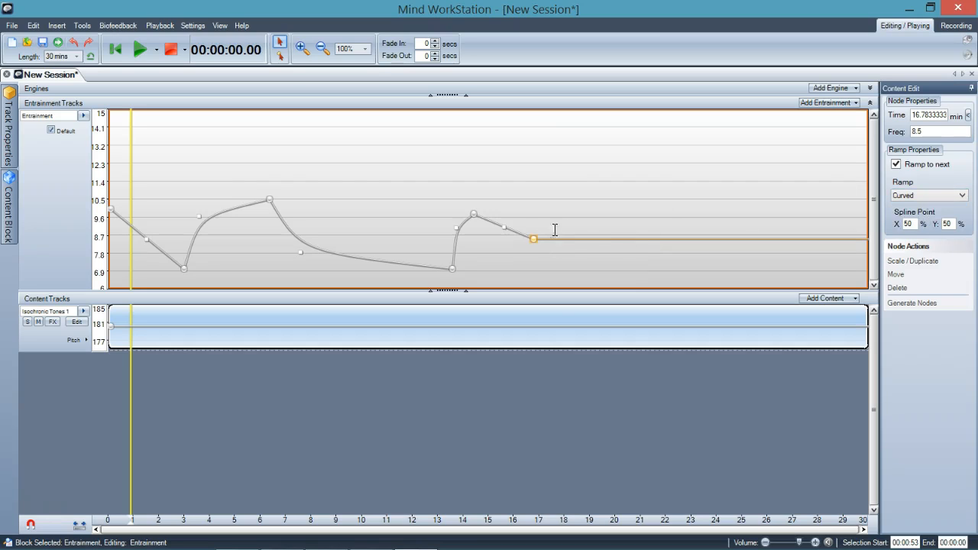
pyautogui.click(642, 237)
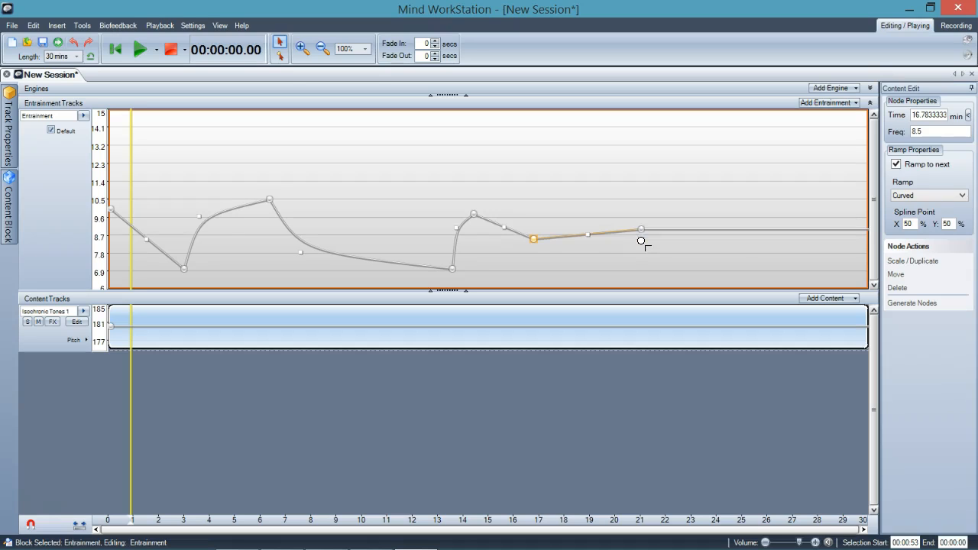
pyautogui.moveTo(642, 235); pyautogui.dragTo(627, 189)
pyautogui.moveTo(584, 223); pyautogui.dragTo(603, 242)
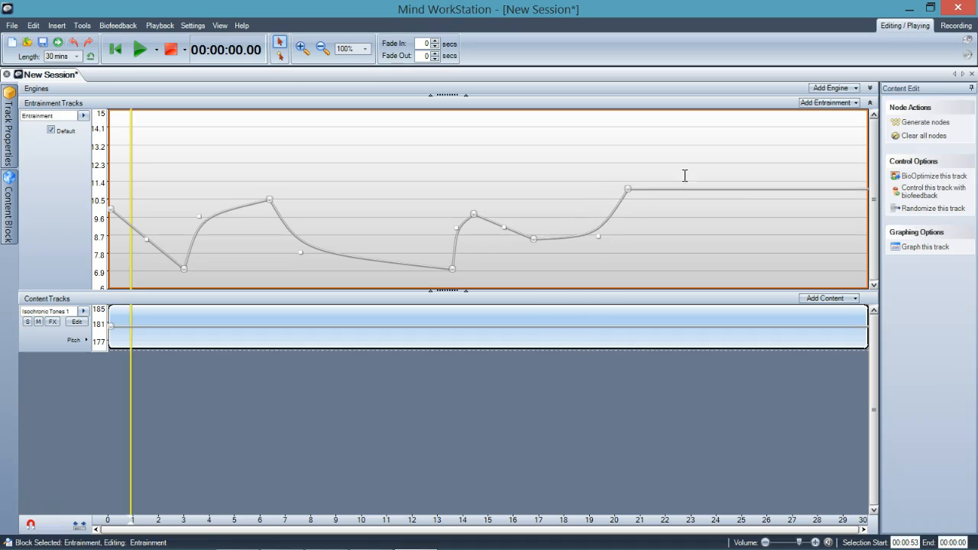
# Step: Add a node at about 13 Hz and 23.3 minutes, and bend the ramp leading to it from the 20.5-minute node downward
pyautogui.click(698, 150)
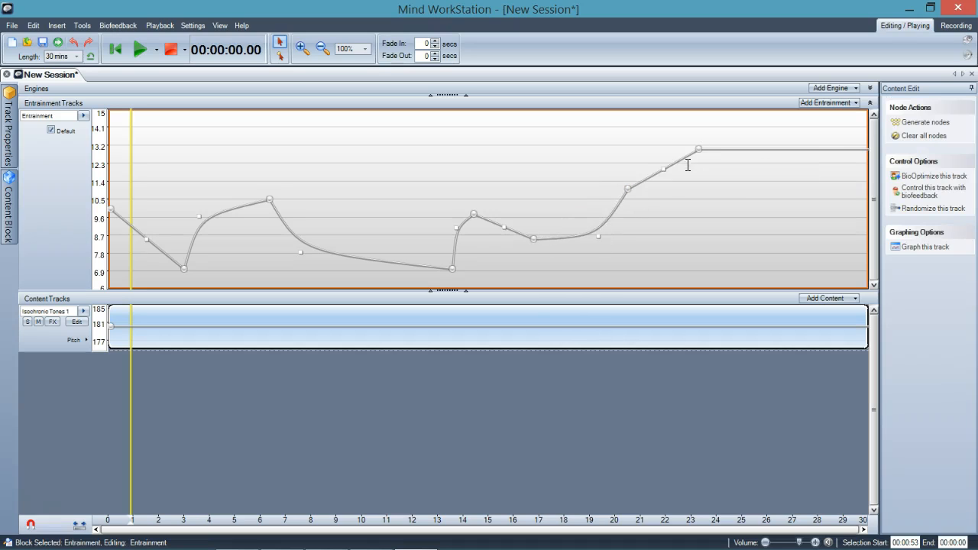
pyautogui.click(626, 185)
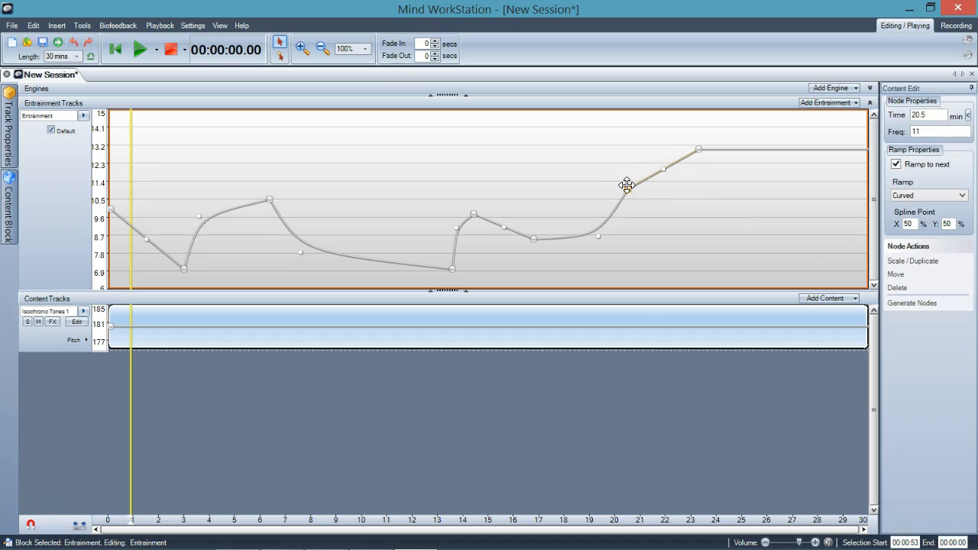
pyautogui.moveTo(663, 169); pyautogui.dragTo(681, 185)
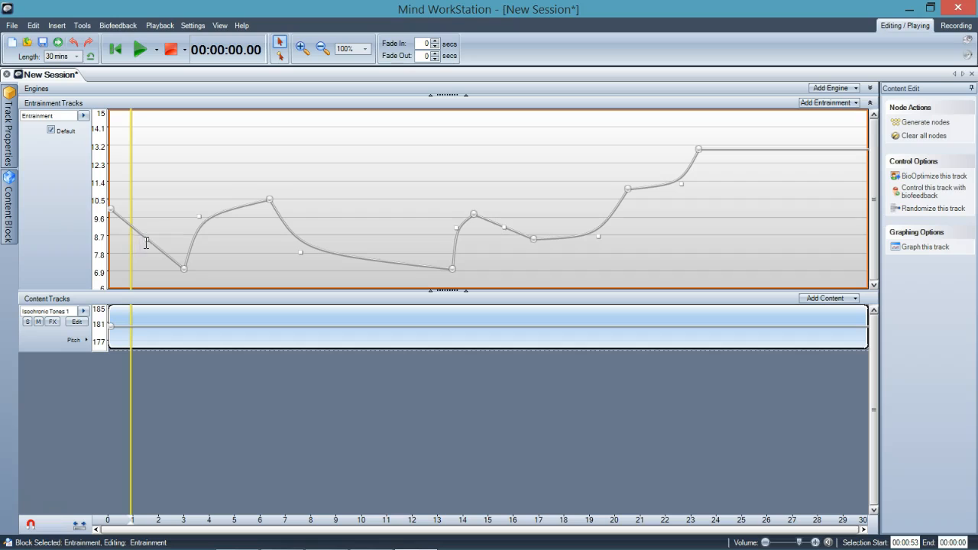
# Step: Bend the ramp between the starting node and the 3-minute node downward into an inward curve
pyautogui.moveTo(142, 236); pyautogui.dragTo(138, 256)
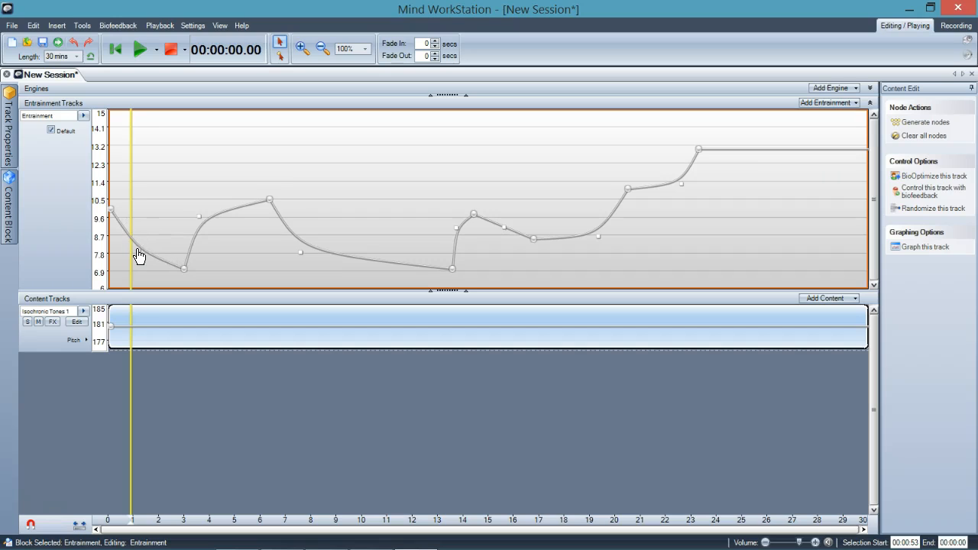